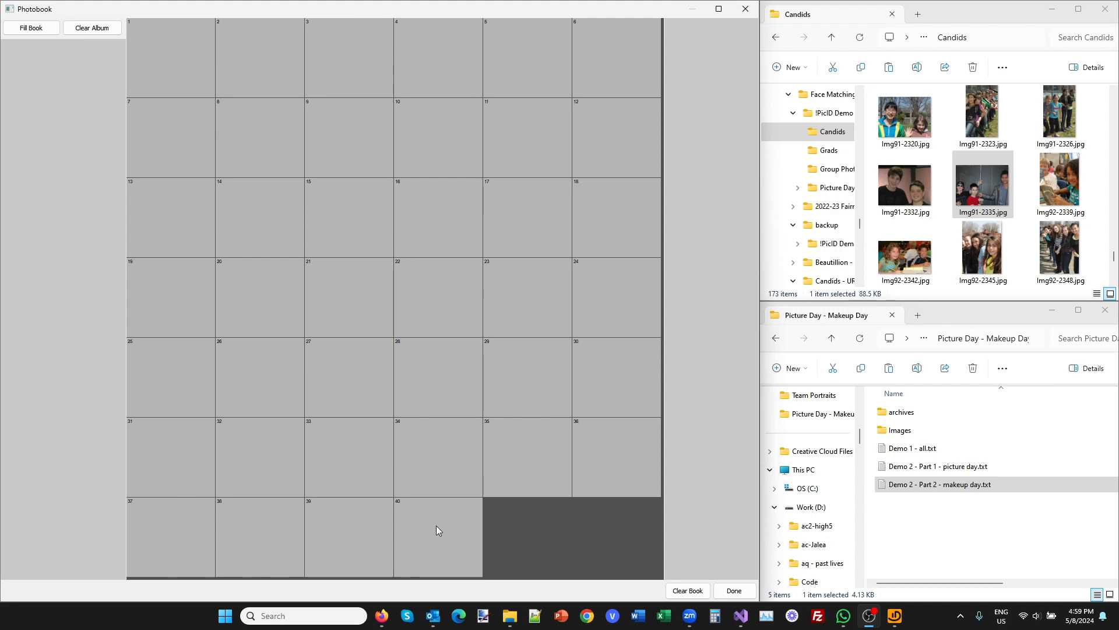
# Add the candid photo Img91-2335.jpg to page 21 of the photobook and inspect its detected faces.
pyautogui.click(999, 193)
pyautogui.moveTo(990, 197); pyautogui.dragTo(403, 420)
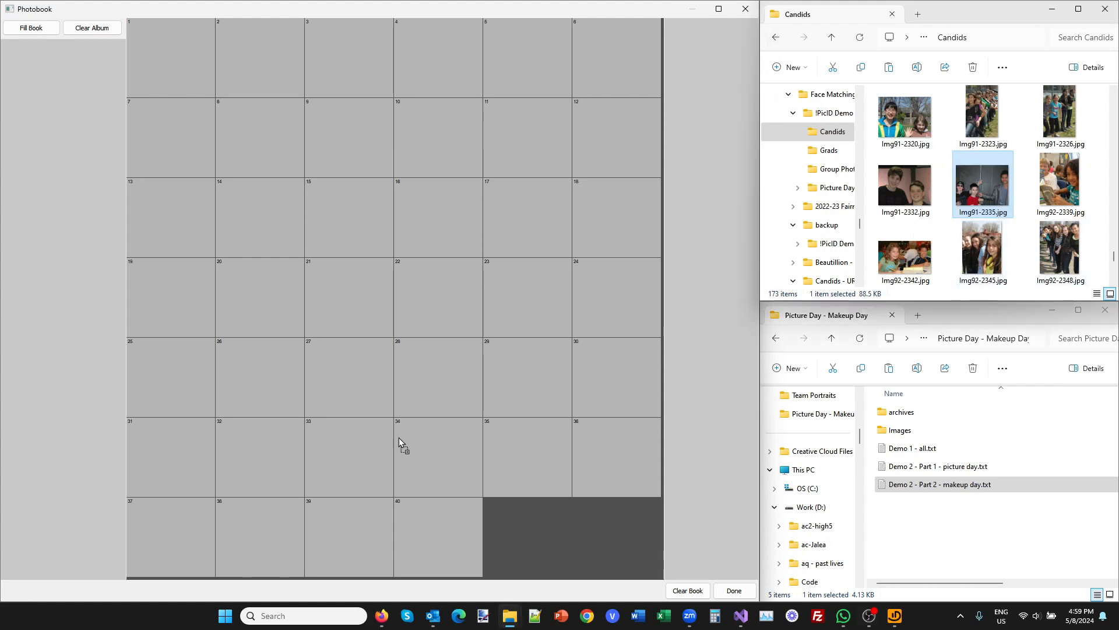
pyautogui.moveTo(424, 336); pyautogui.dragTo(387, 330)
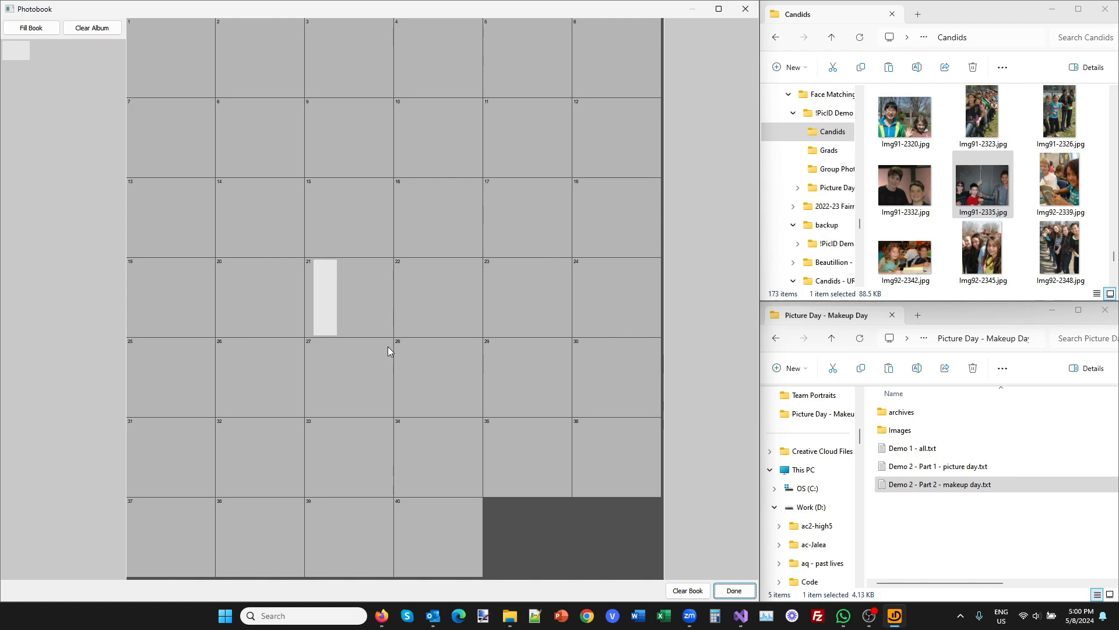
pyautogui.doubleClick(324, 287)
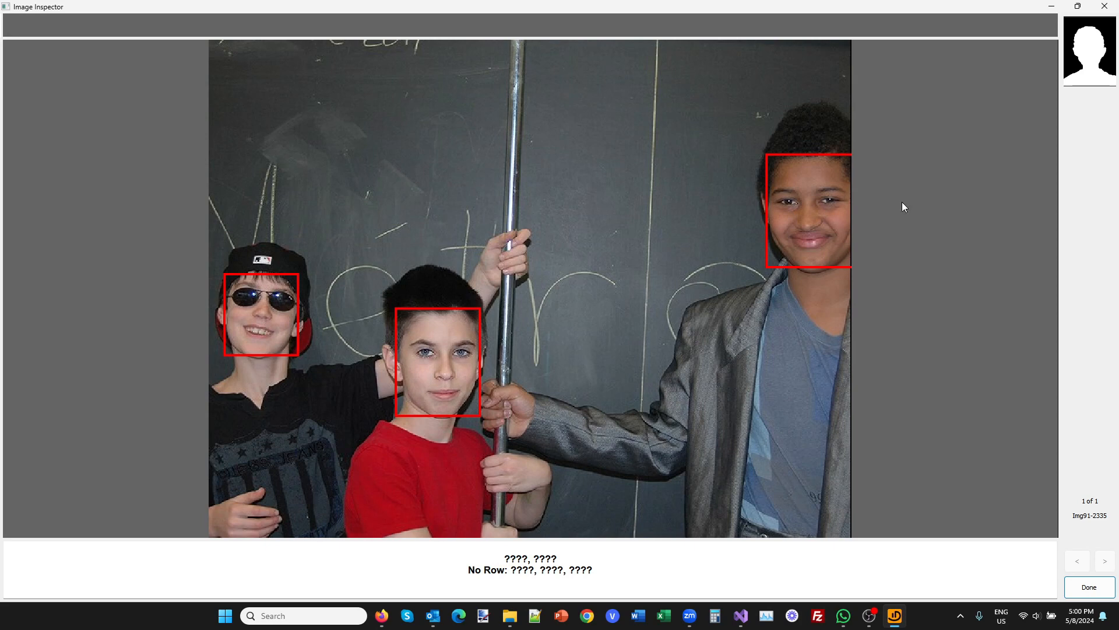
pyautogui.press('Escape')
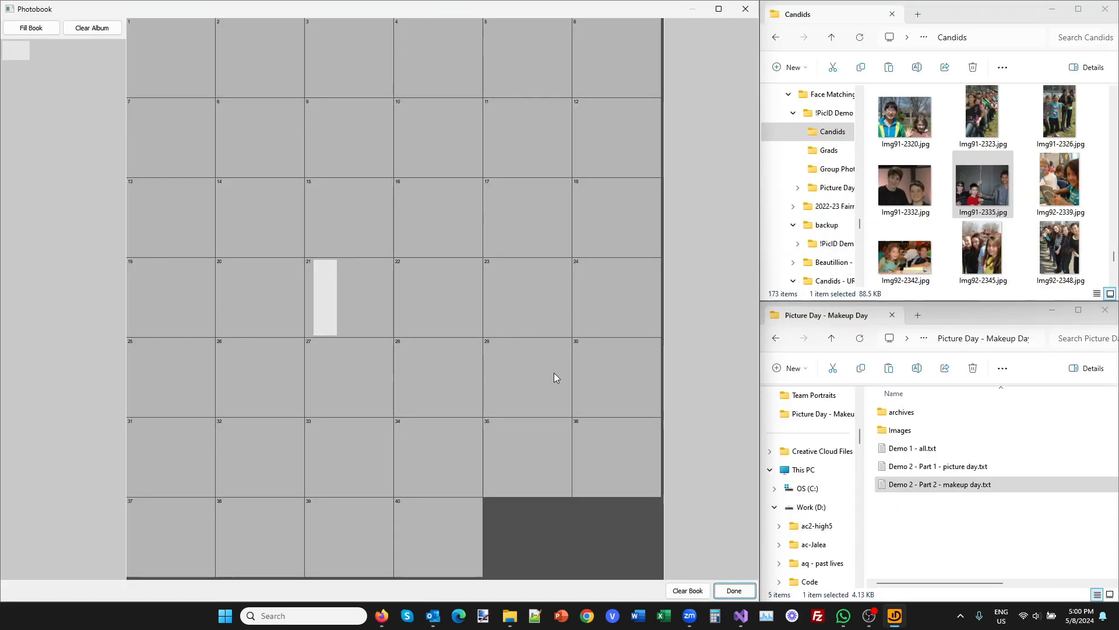
# Move the placed candid to page 15 and add Img91-2320.jpg, Img91-2323.jpg and Img91-2326.jpg to the same page.
pyautogui.moveTo(347, 308); pyautogui.dragTo(357, 207)
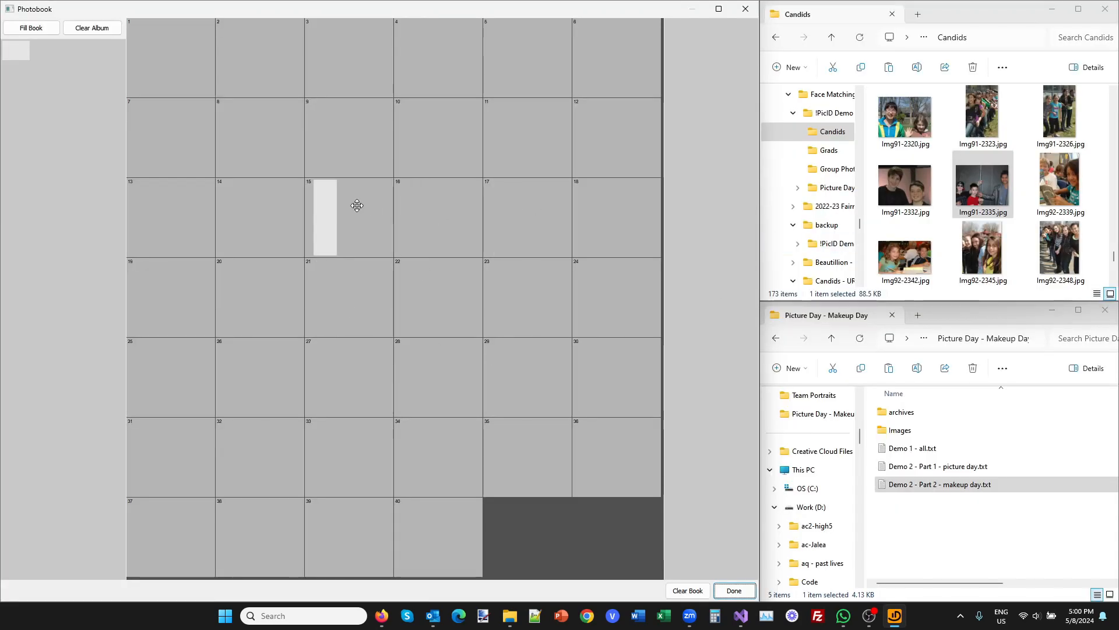
pyautogui.moveTo(905, 117); pyautogui.dragTo(373, 238)
pyautogui.moveTo(985, 120); pyautogui.dragTo(456, 226)
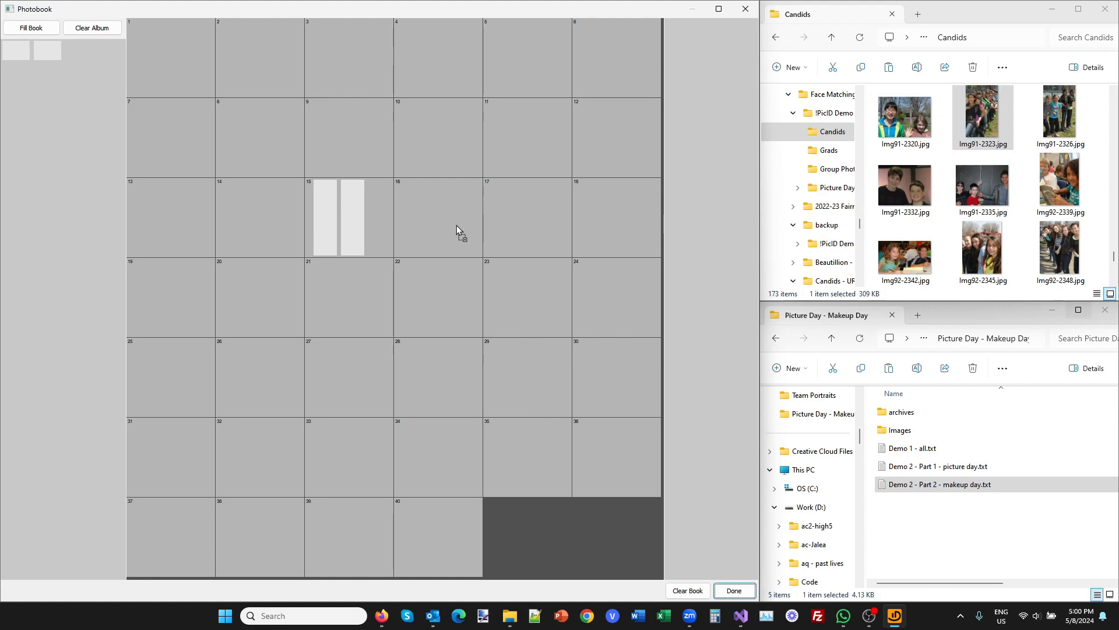
pyautogui.moveTo(377, 215); pyautogui.dragTo(378, 216)
pyautogui.moveTo(1059, 116); pyautogui.dragTo(331, 225)
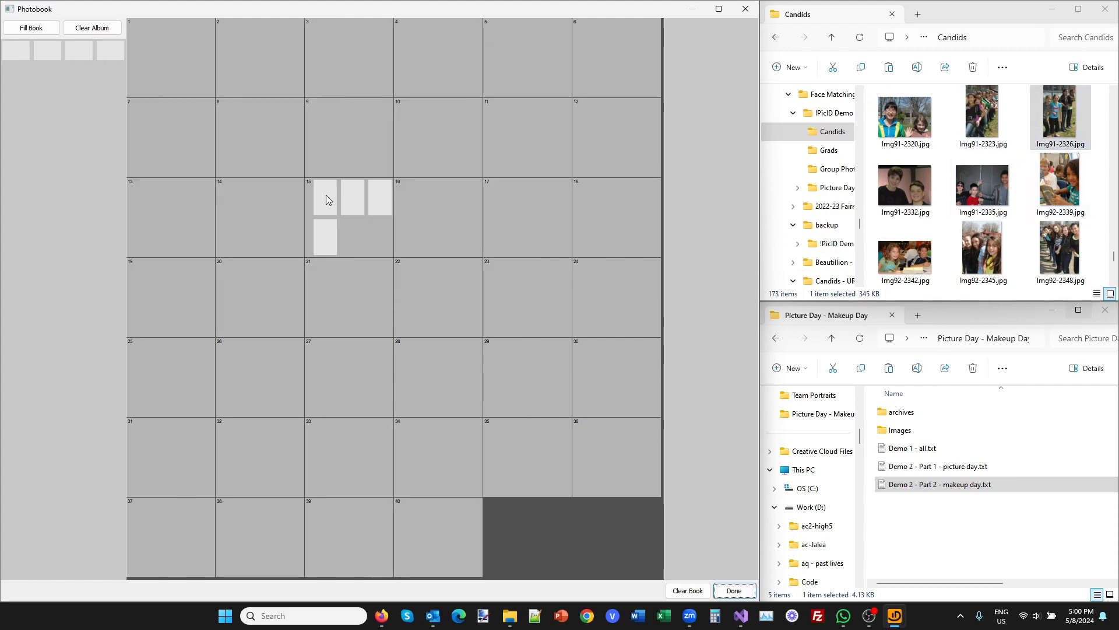
# Inspect the detected faces in each of the four candid photos on page 15.
pyautogui.doubleClick(326, 194)
pyautogui.press('Escape')
pyautogui.doubleClick(352, 200)
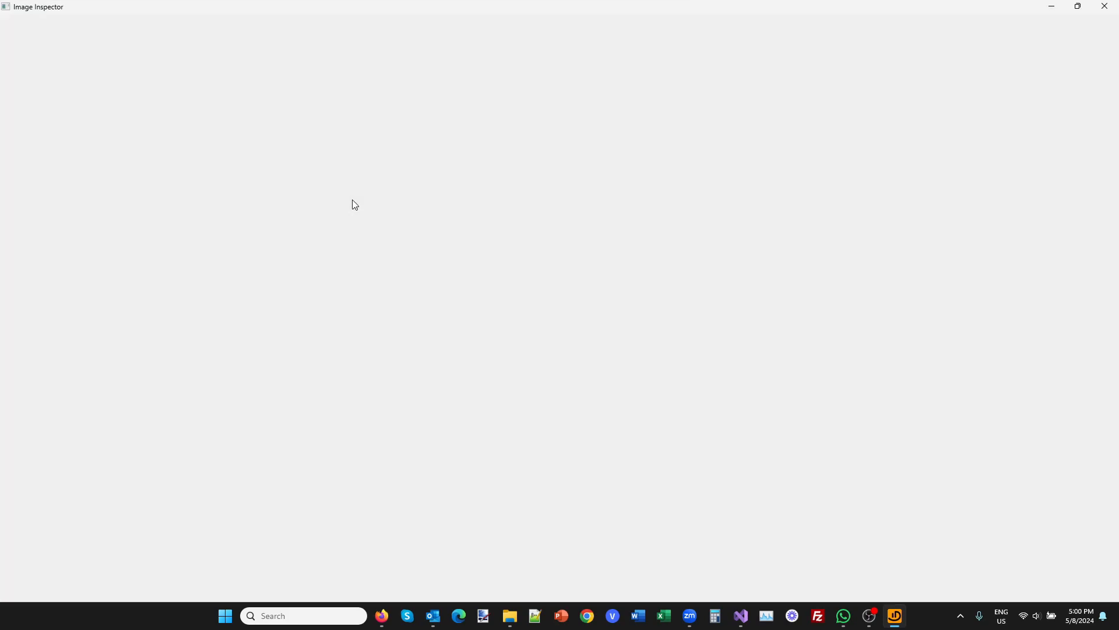
pyautogui.press('Escape')
pyautogui.doubleClick(378, 204)
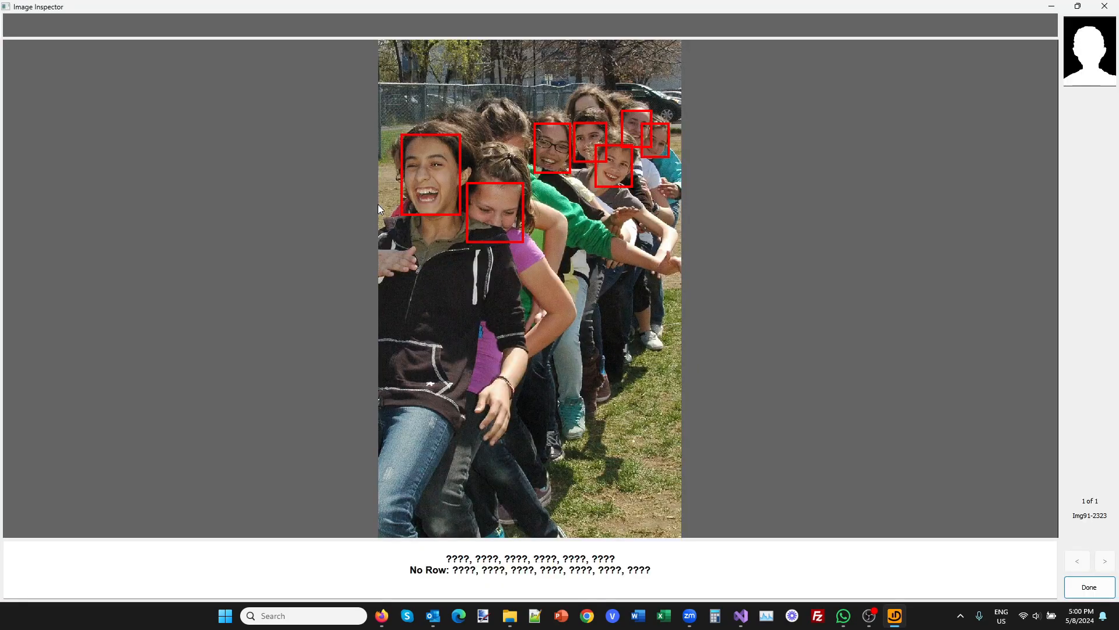
pyautogui.press('Escape')
pyautogui.doubleClick(337, 240)
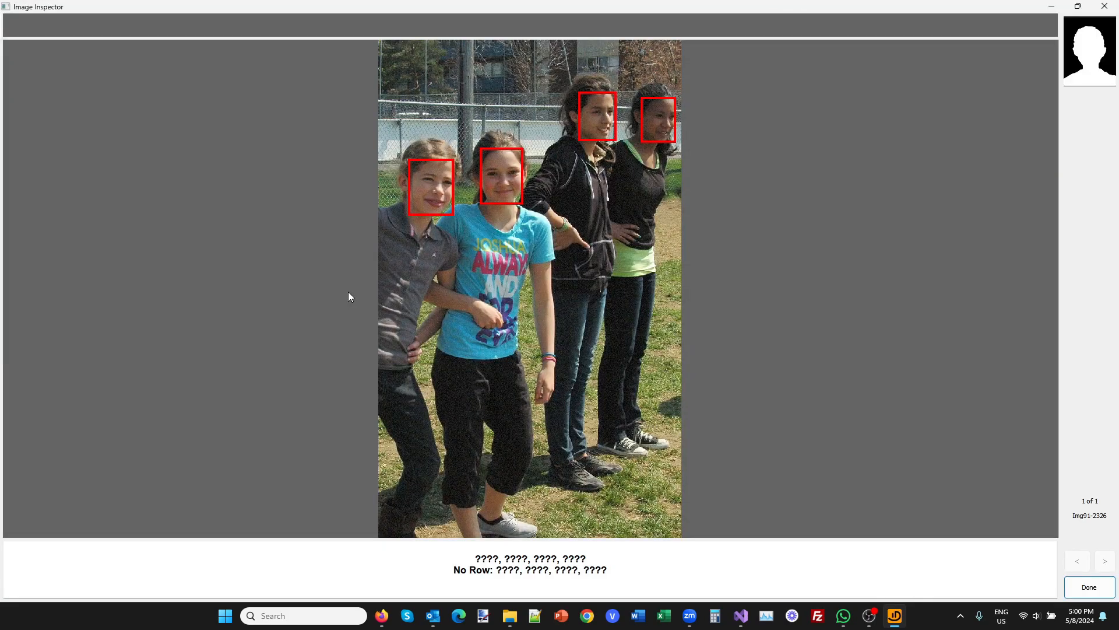
pyautogui.press('Escape')
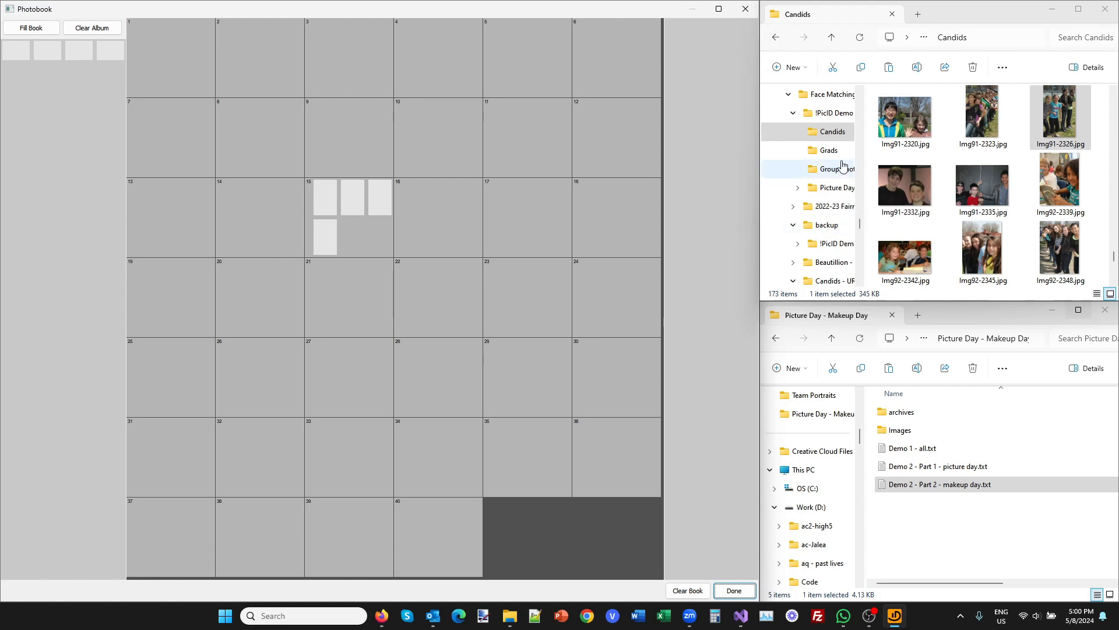
# Add the group photo 6A.jpg from the Group Photos folder to page 22 and inspect its detected faces and row captions.
pyautogui.click(837, 170)
pyautogui.moveTo(935, 166); pyautogui.dragTo(422, 327)
pyautogui.moveTo(415, 288); pyautogui.dragTo(414, 290)
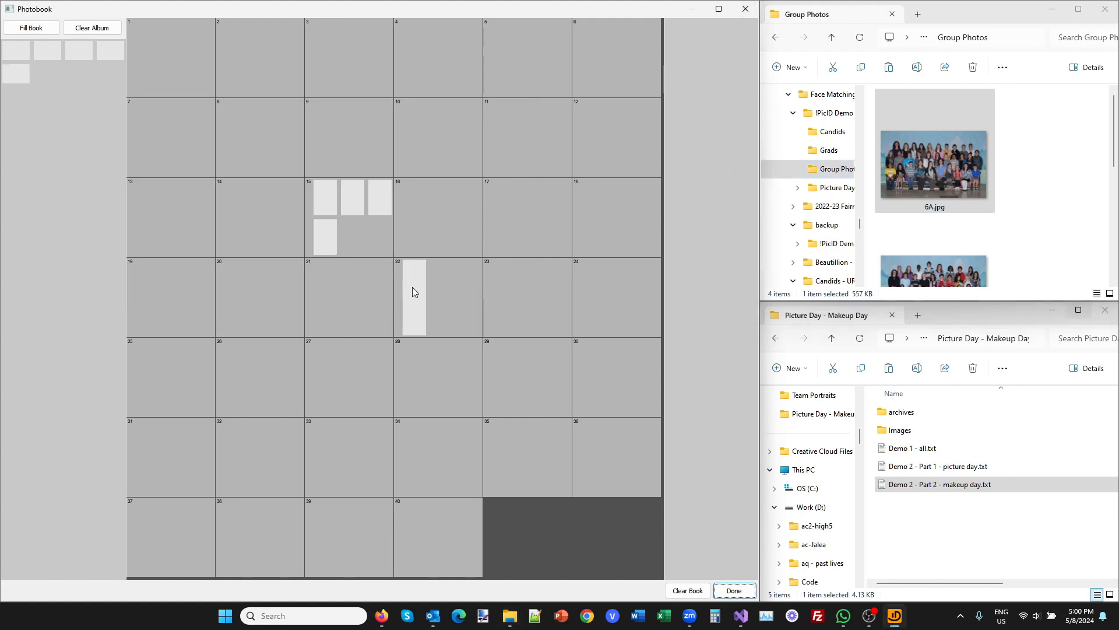
pyautogui.click(412, 289)
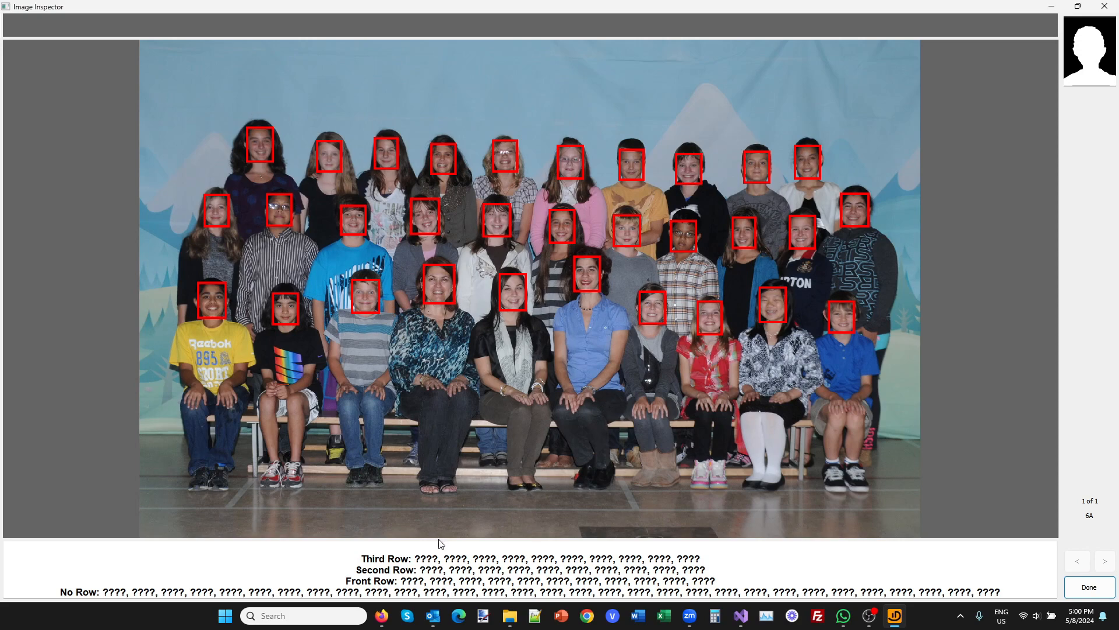
pyautogui.press('Escape')
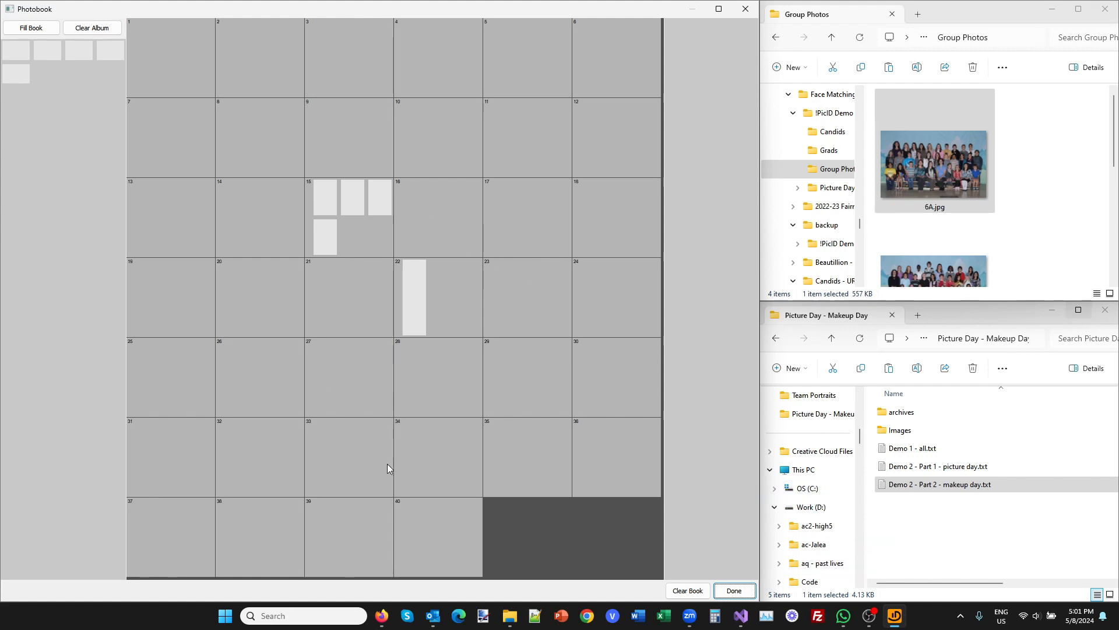
# Review the student records in Demo 2 - Part 2 - makeup day.txt and load the file into the photobook for face matching.
pyautogui.click(926, 486)
pyautogui.doubleClick(927, 485)
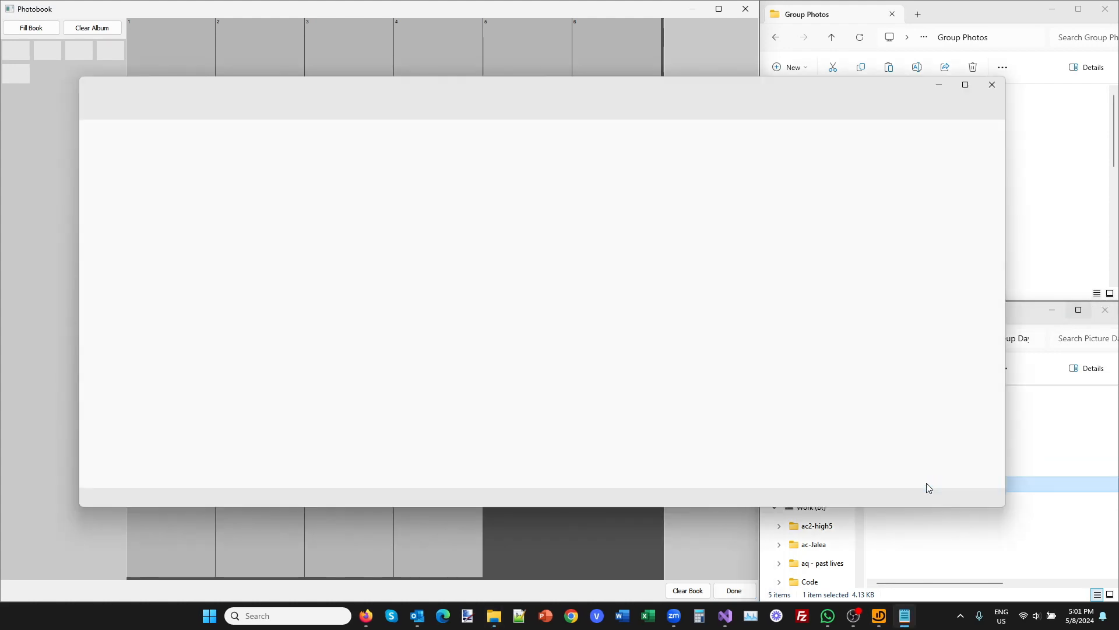
pyautogui.scroll(-2, 267, 299)
pyautogui.scroll(2, 190, 421)
pyautogui.scroll(-2, 189, 374)
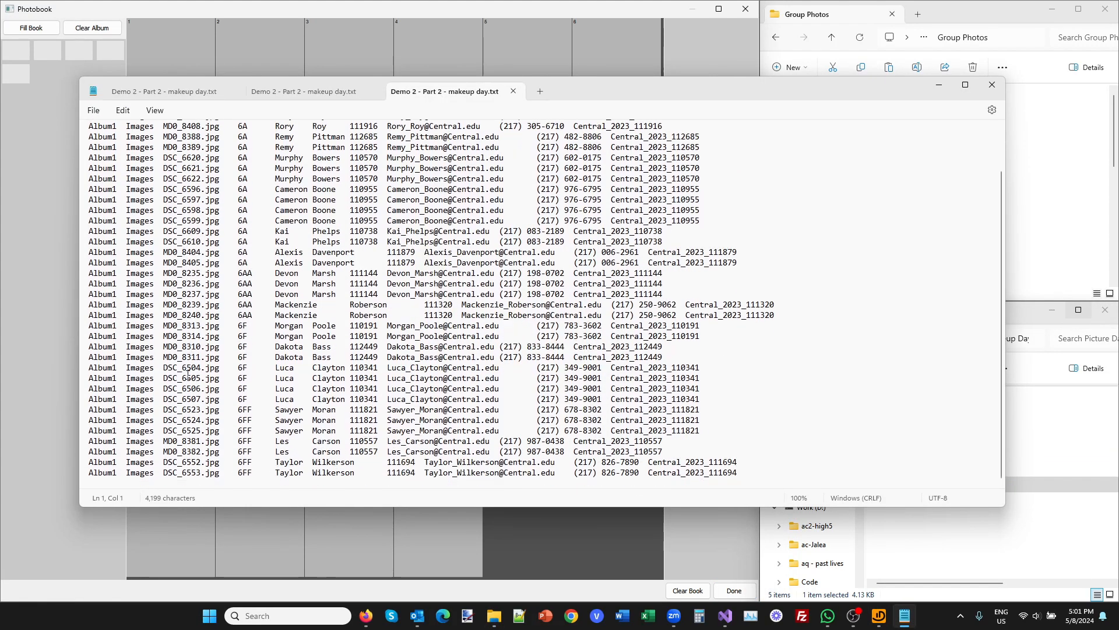
pyautogui.click(992, 85)
pyautogui.moveTo(934, 490); pyautogui.dragTo(376, 469)
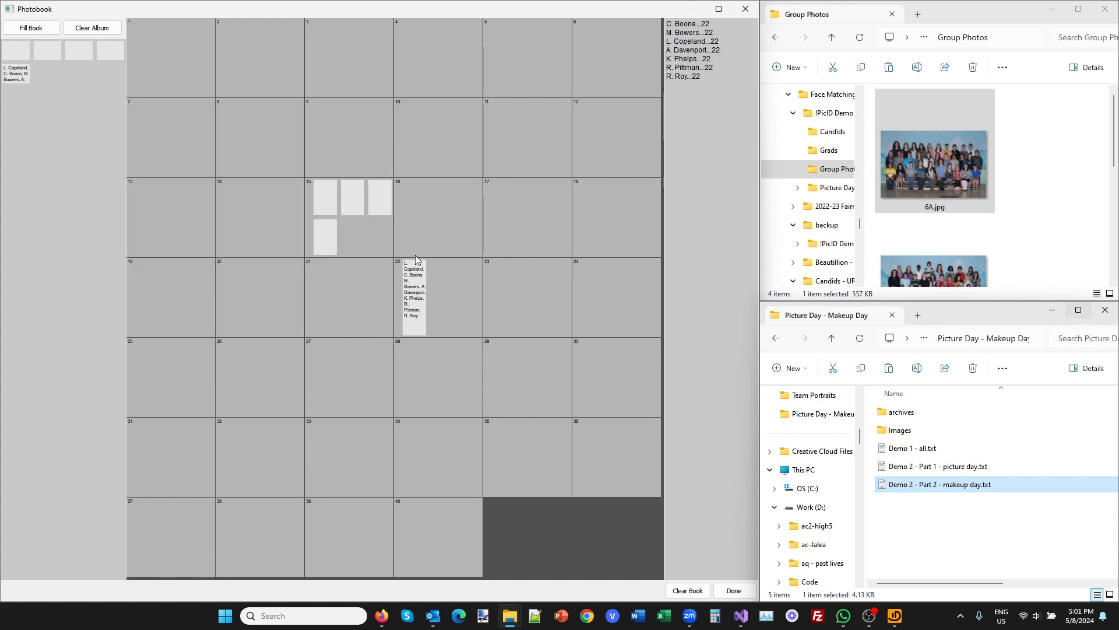
# Inspect the face matches in the 6A group photo, comparing the matched students' portraits and checking an unmatched face.
pyautogui.click(413, 300)
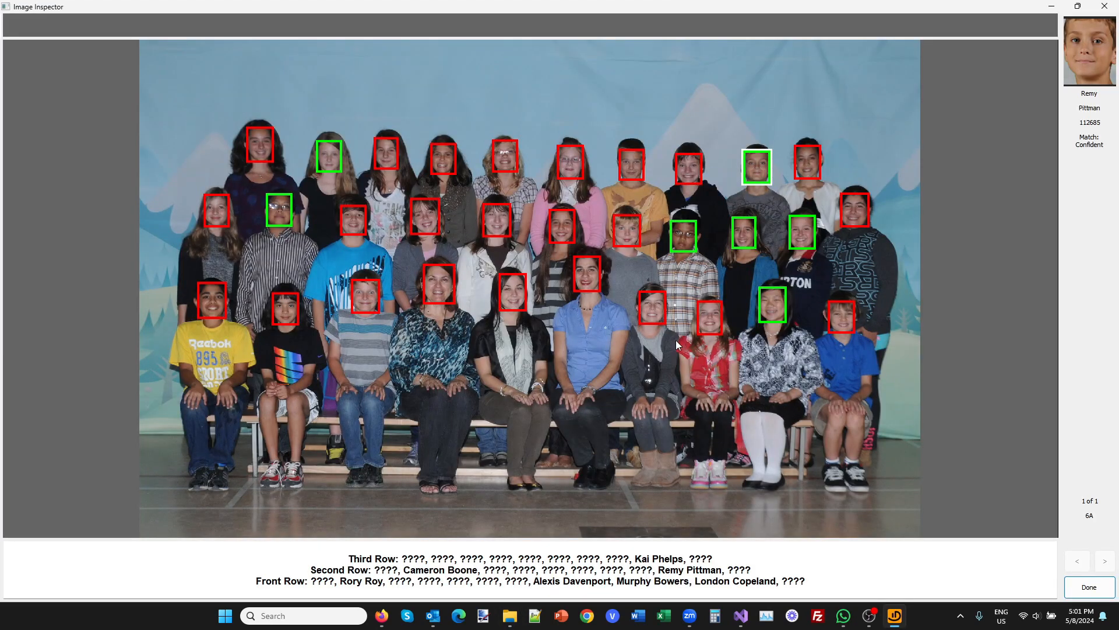
pyautogui.click(281, 216)
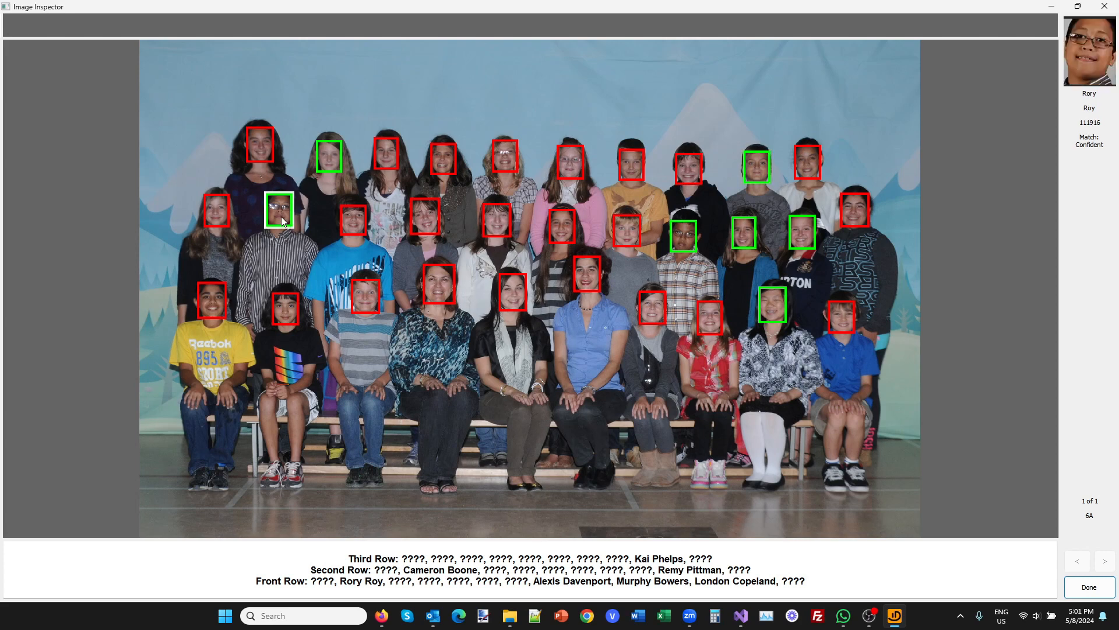
pyautogui.click(328, 154)
pyautogui.click(679, 235)
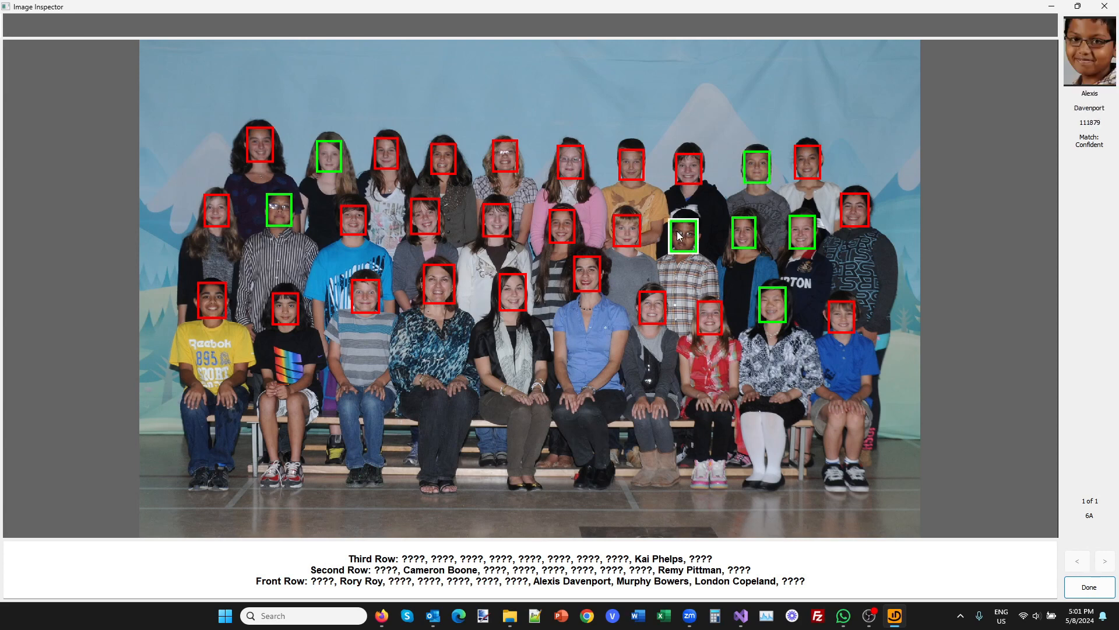
pyautogui.click(747, 232)
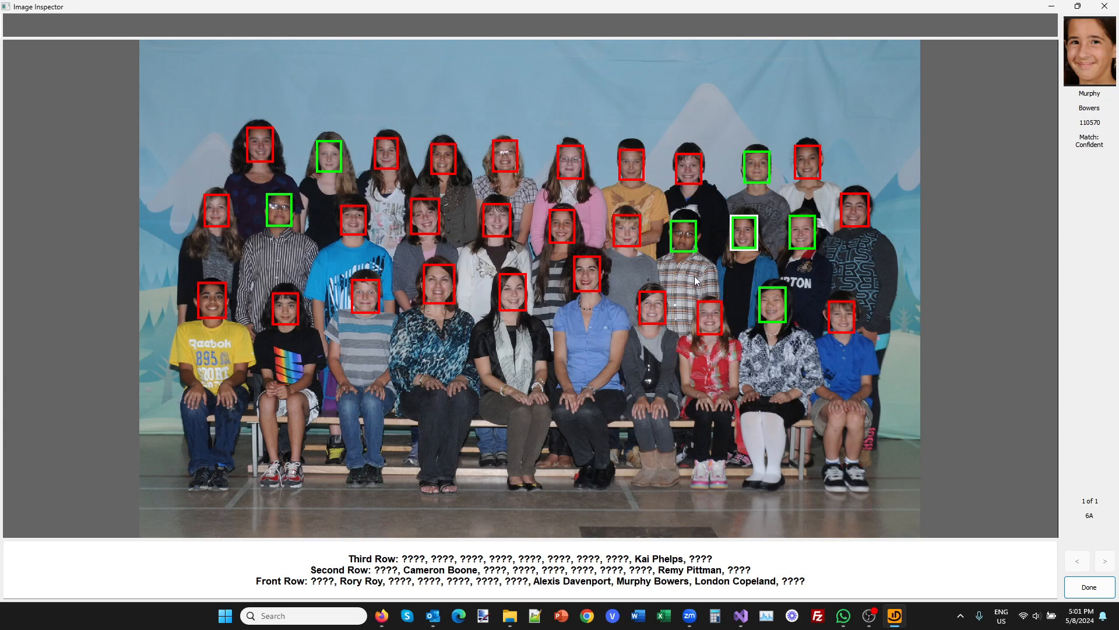
pyautogui.click(678, 170)
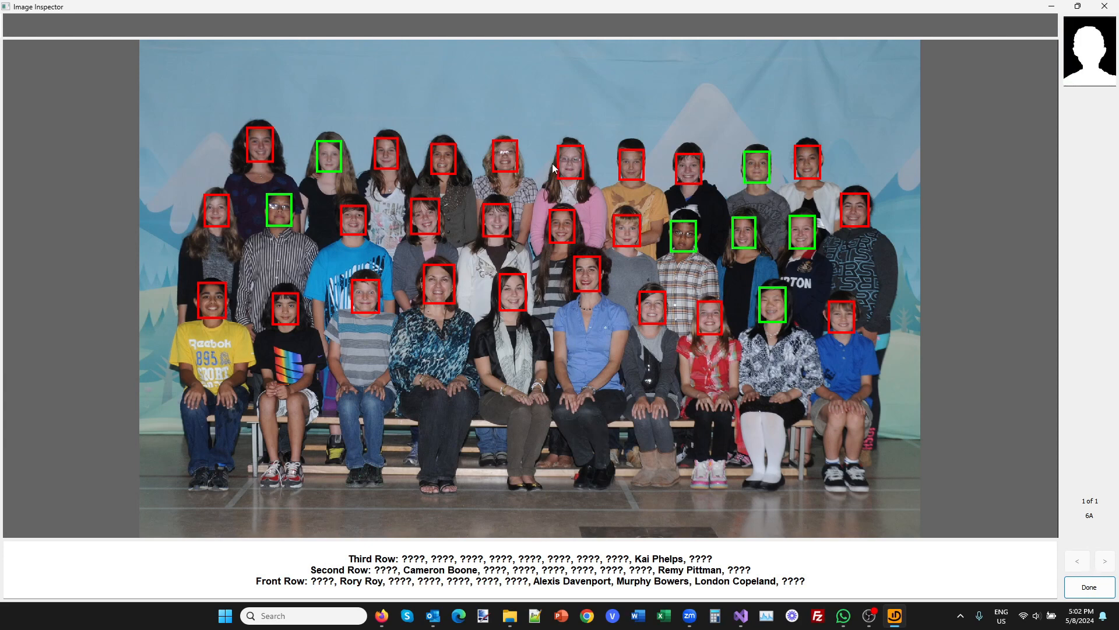
pyautogui.click(759, 169)
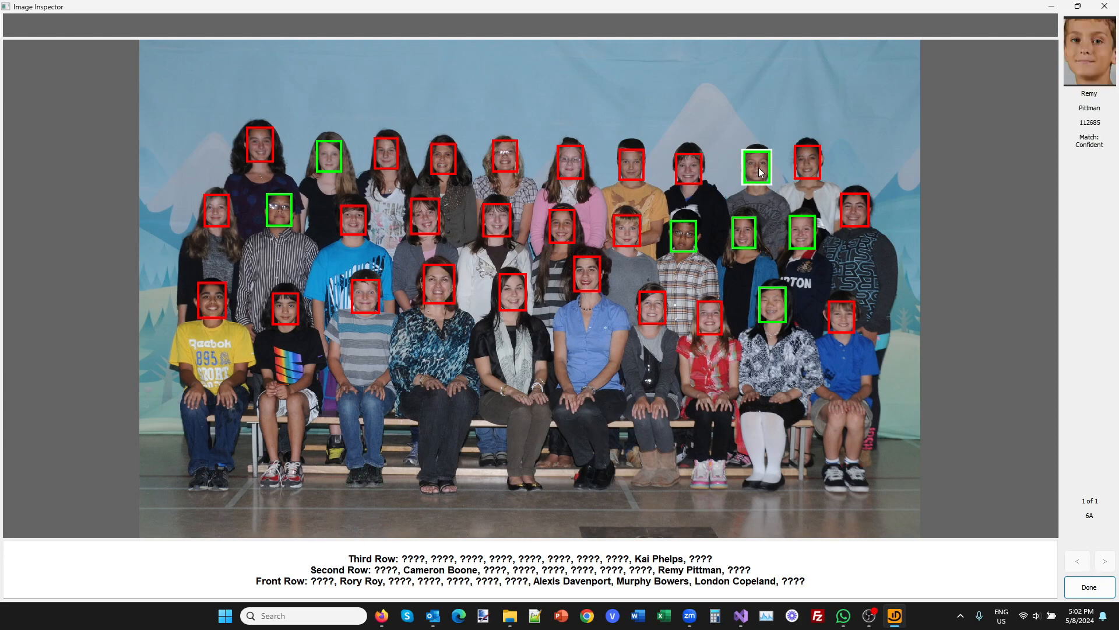
pyautogui.click(802, 235)
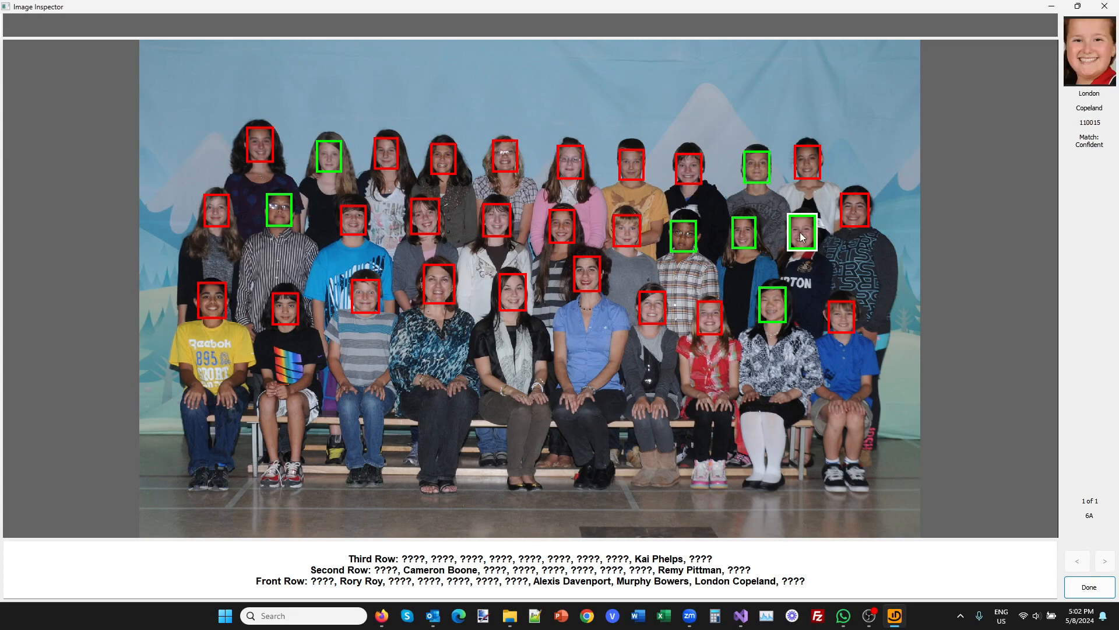
pyautogui.click(778, 314)
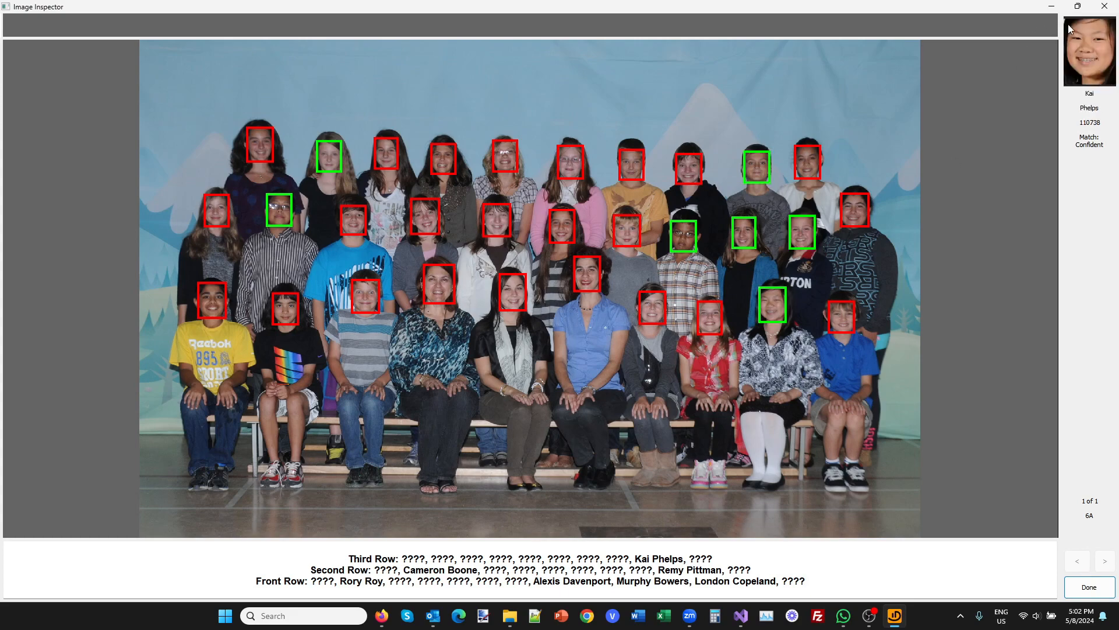
pyautogui.click(1104, 6)
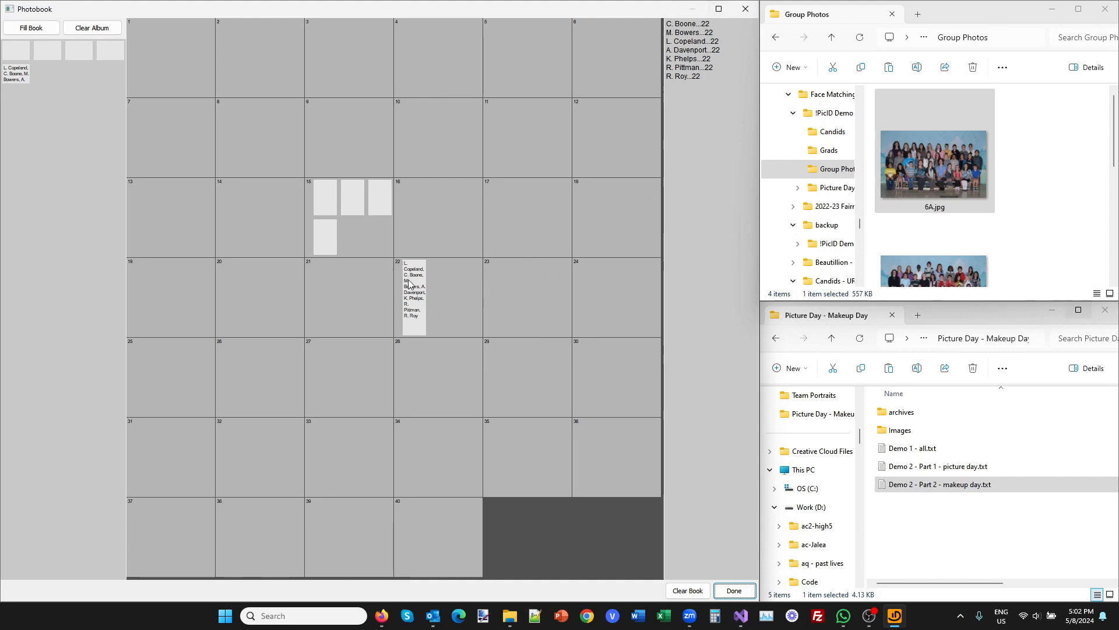
# Move the 6A group photo from page 22 to page 10 of the photobook.
pyautogui.moveTo(420, 307); pyautogui.dragTo(517, 302)
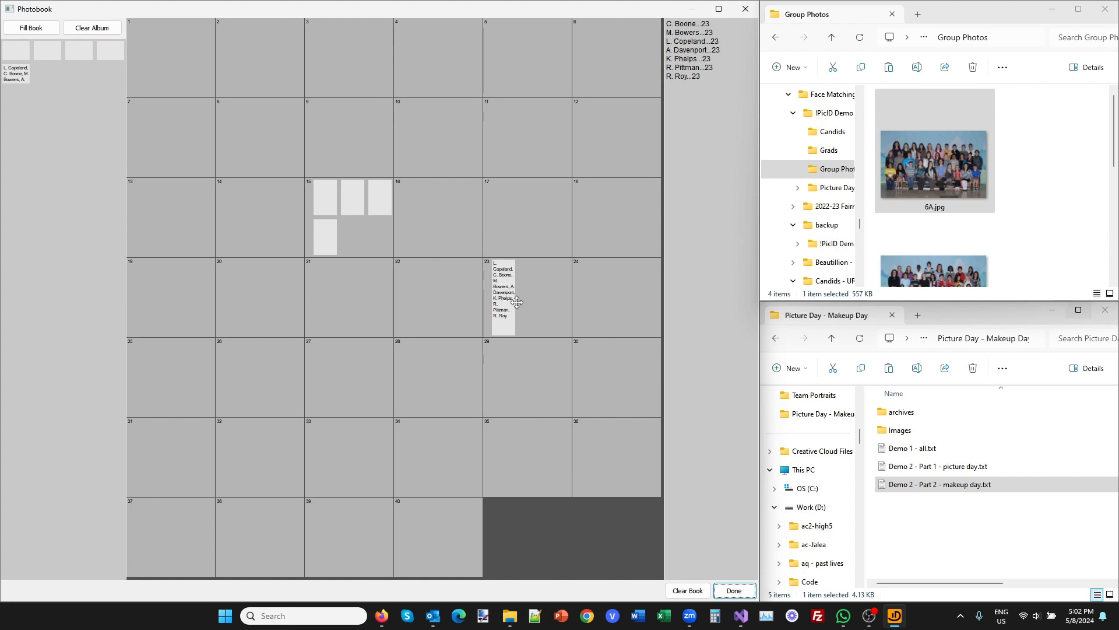
pyautogui.moveTo(520, 288); pyautogui.dragTo(424, 119)
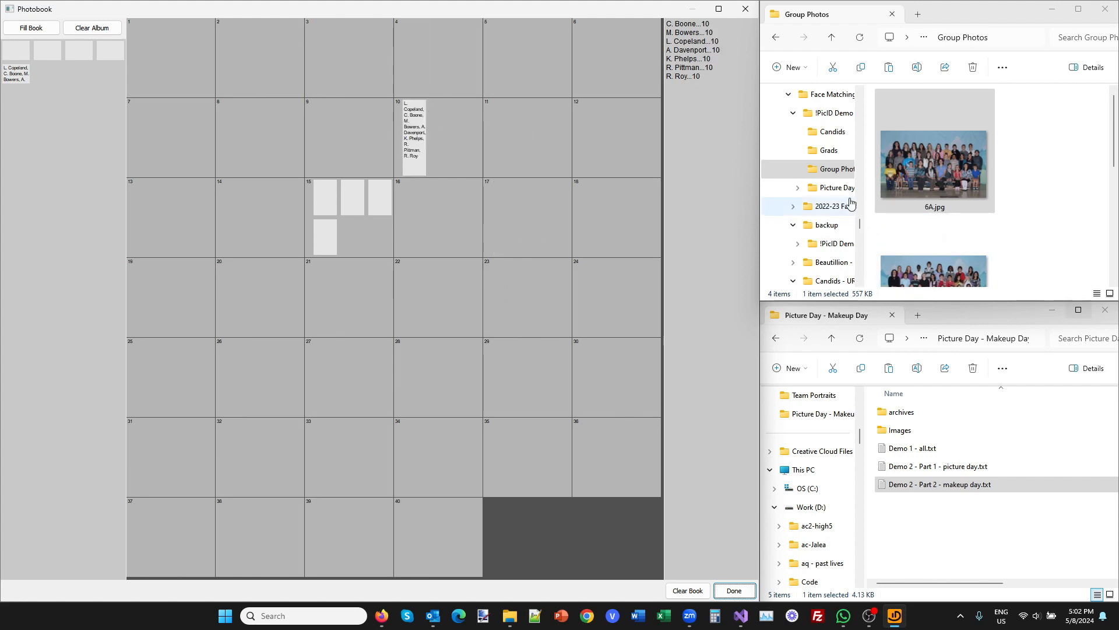
# Add the first 63 photos of the Candids folder, through Img73-1946.jpg, to the album without assigning them to pages.
pyautogui.click(833, 132)
pyautogui.click(932, 153)
pyautogui.scroll(-10, 927, 167)
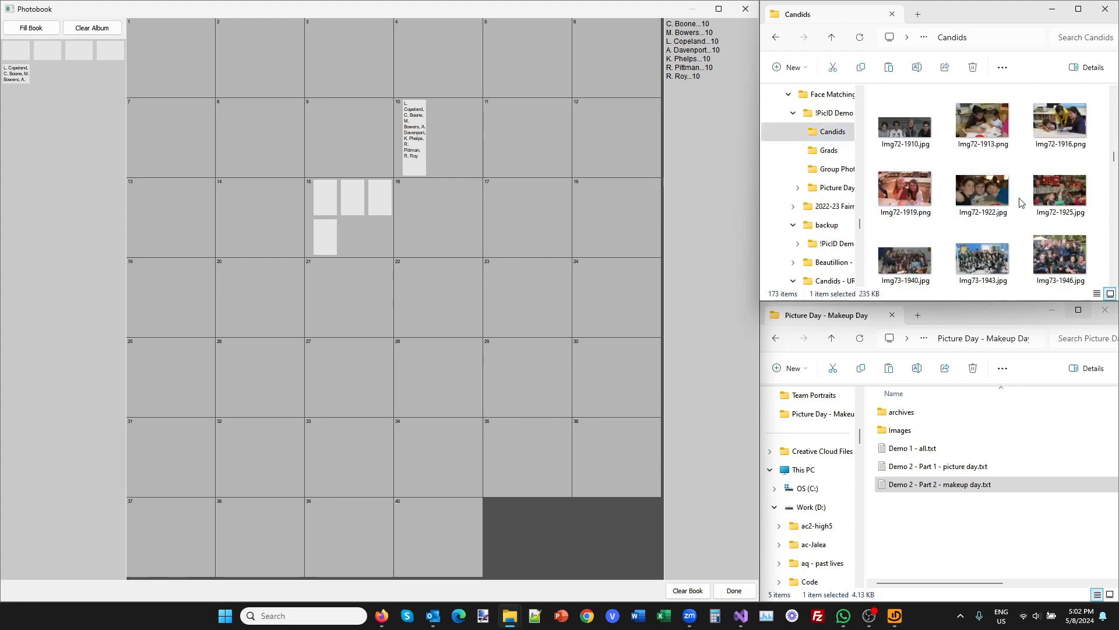
pyautogui.keyDown('shift'); pyautogui.click(1061, 259); pyautogui.keyUp('shift')
pyautogui.moveTo(1061, 260); pyautogui.dragTo(58, 189)
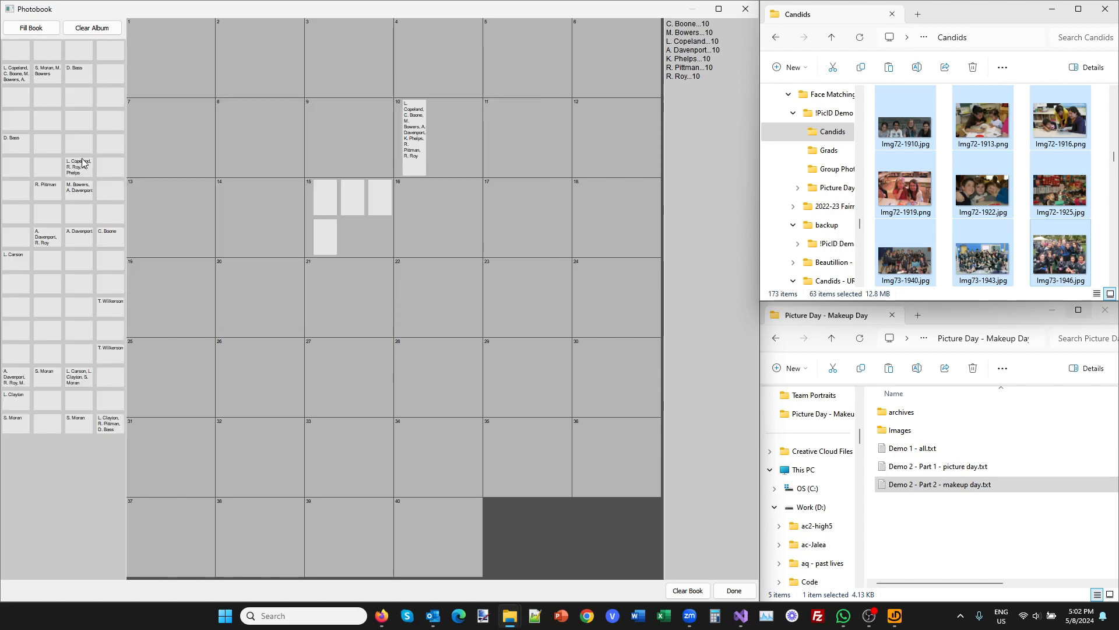
# Inspect the matched and unmatched faces in the album's candid photo Img62-1670.
pyautogui.doubleClick(79, 164)
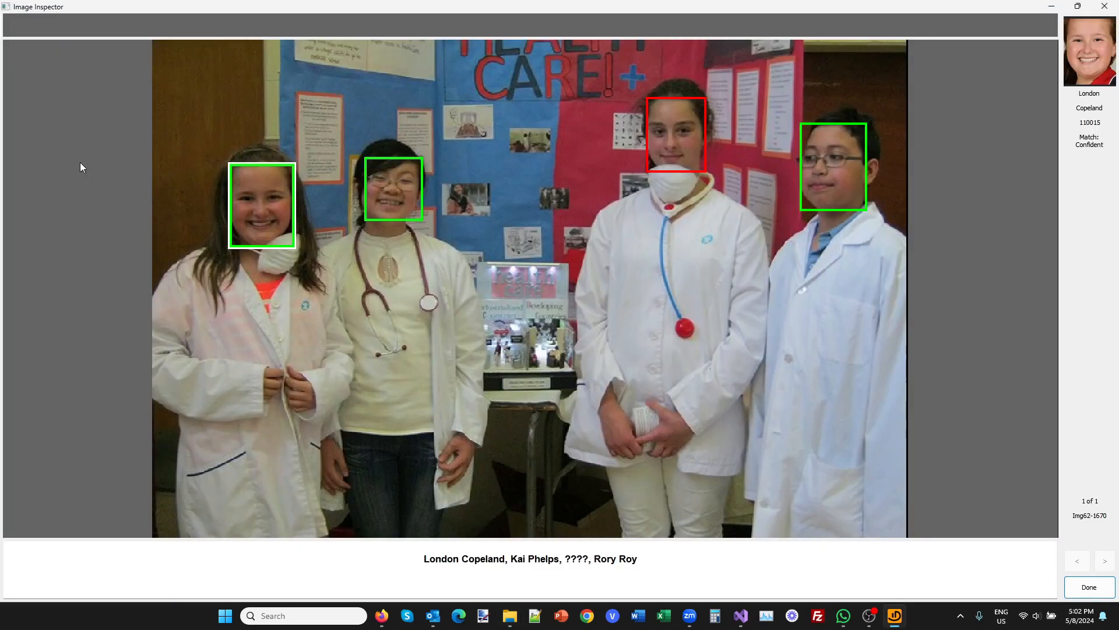
pyautogui.click(367, 192)
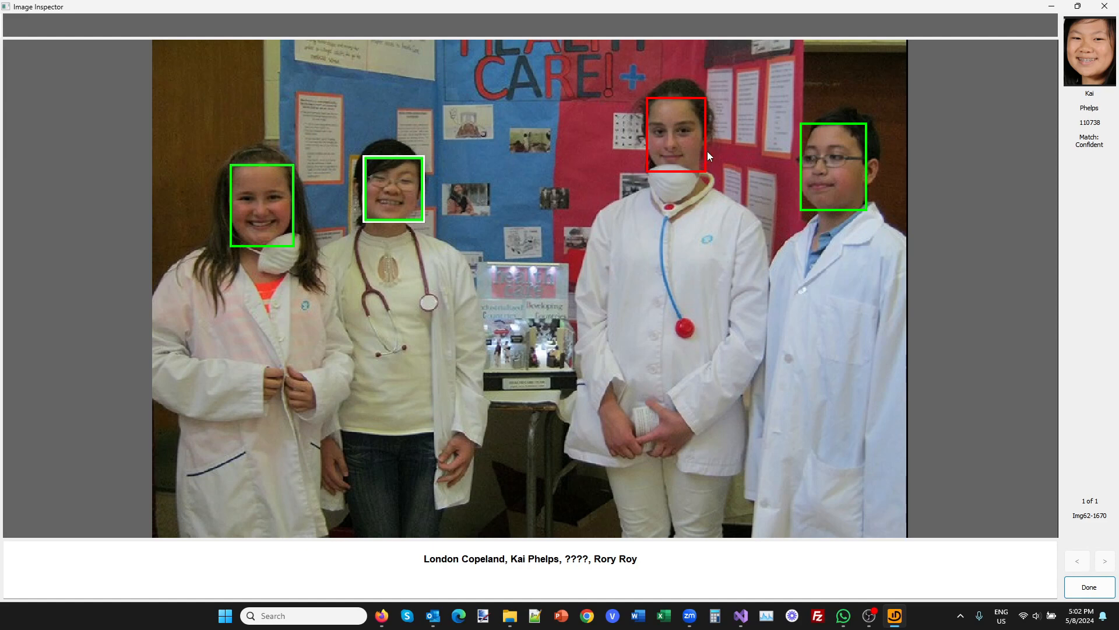
pyautogui.click(690, 140)
pyautogui.press('Escape')
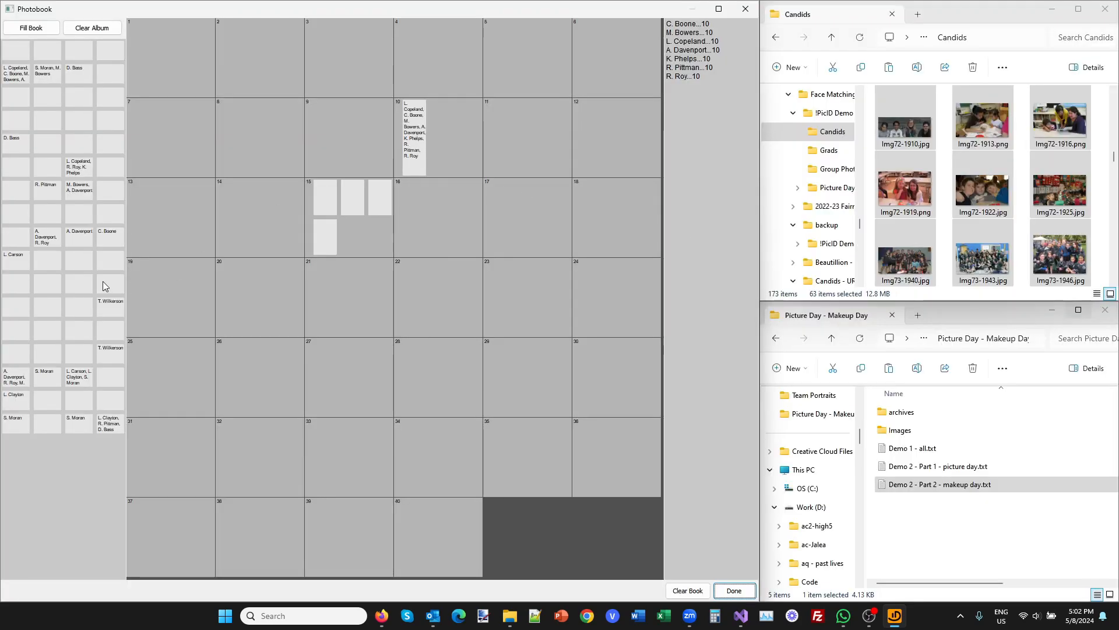
# Review the student records in Demo 2 - Part 1 - picture day.txt and load the file into the photobook for face matching.
pyautogui.doubleClick(936, 469)
pyautogui.scroll(-20, 494, 370)
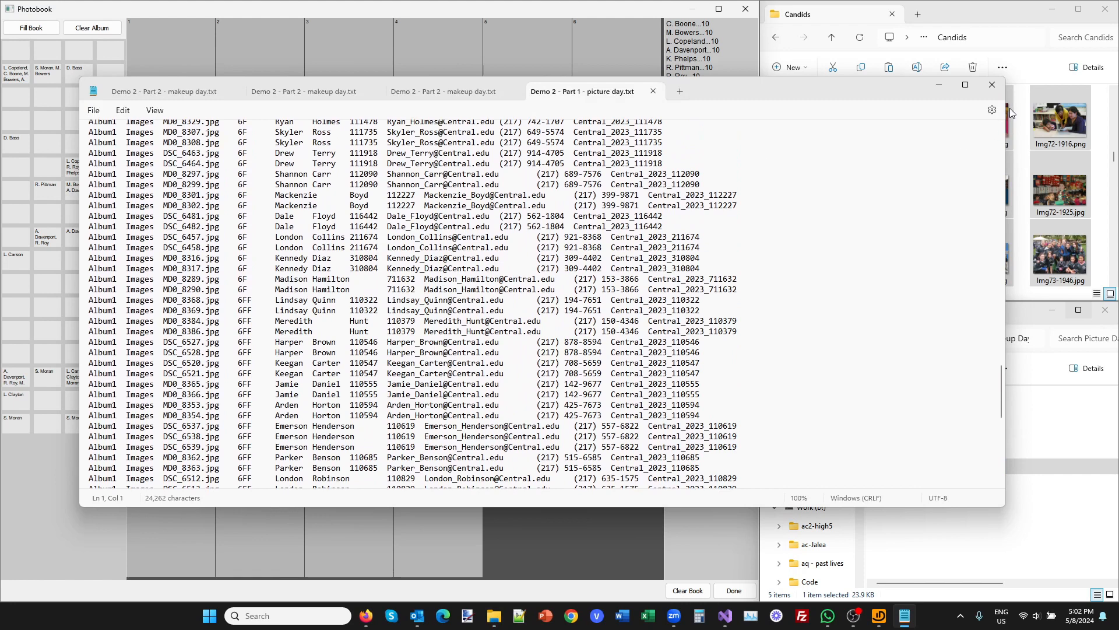
pyautogui.click(991, 85)
pyautogui.moveTo(914, 469); pyautogui.dragTo(450, 387)
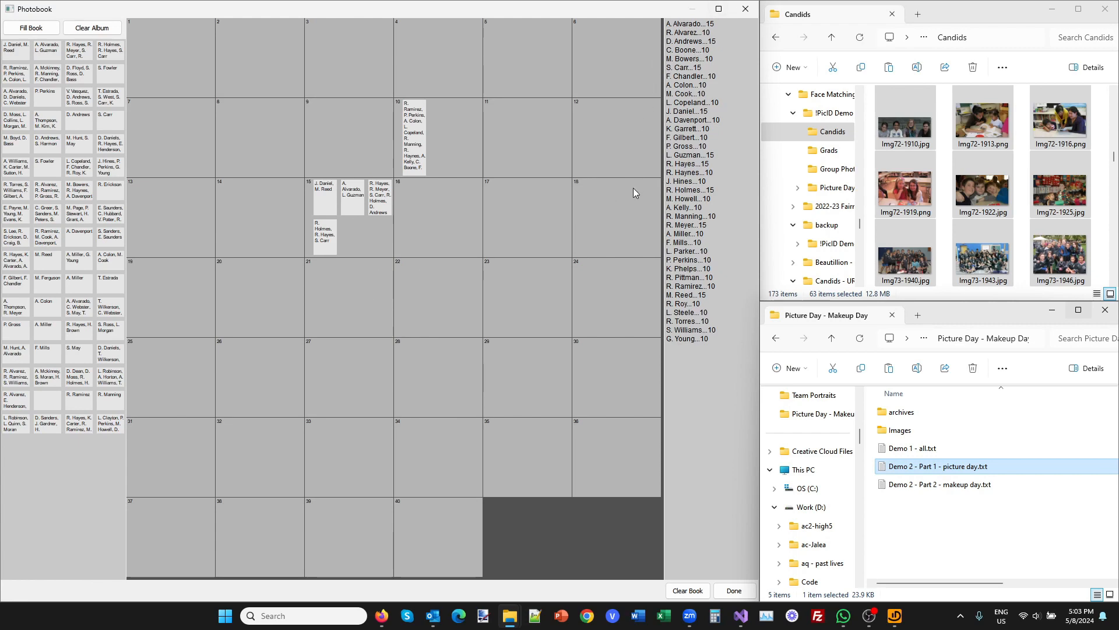
# Inspect both matched faces in candid photo Img91-2320 on page 15 of the photobook.
pyautogui.doubleClick(356, 195)
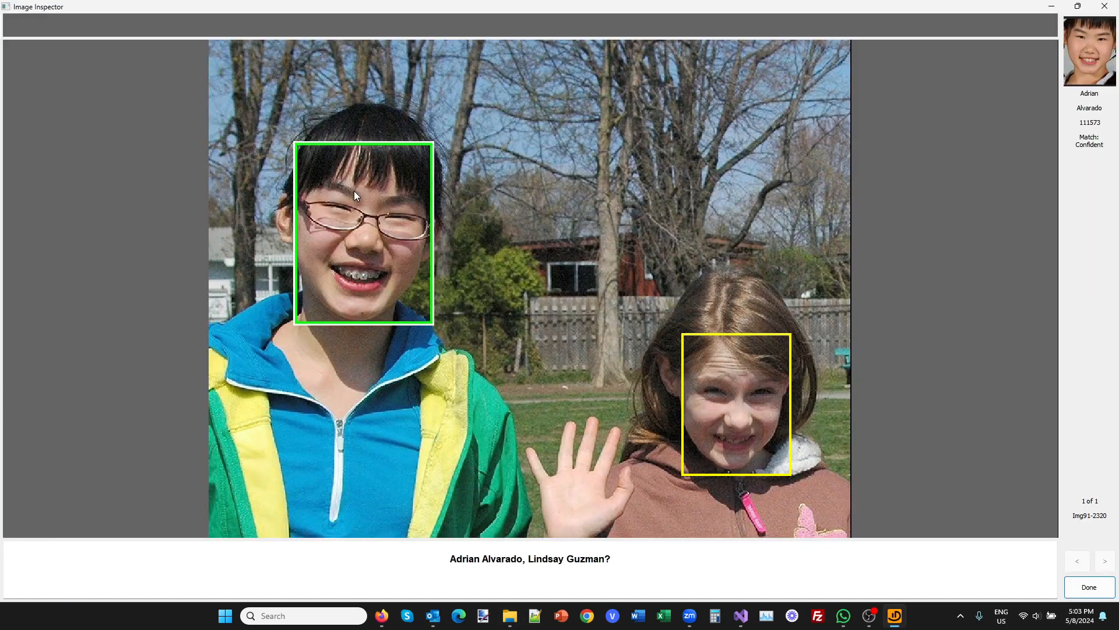
pyautogui.click(724, 391)
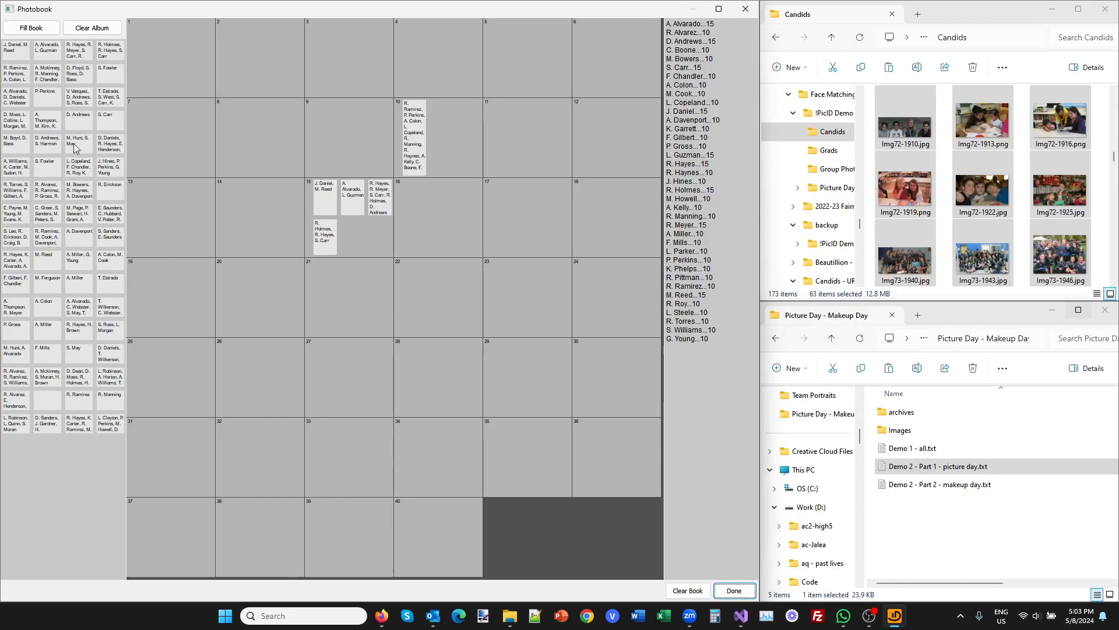
# Place the album's candid photo Img61-1647 on page 22 and inspect its two face matches.
pyautogui.moveTo(73, 143); pyautogui.dragTo(400, 274)
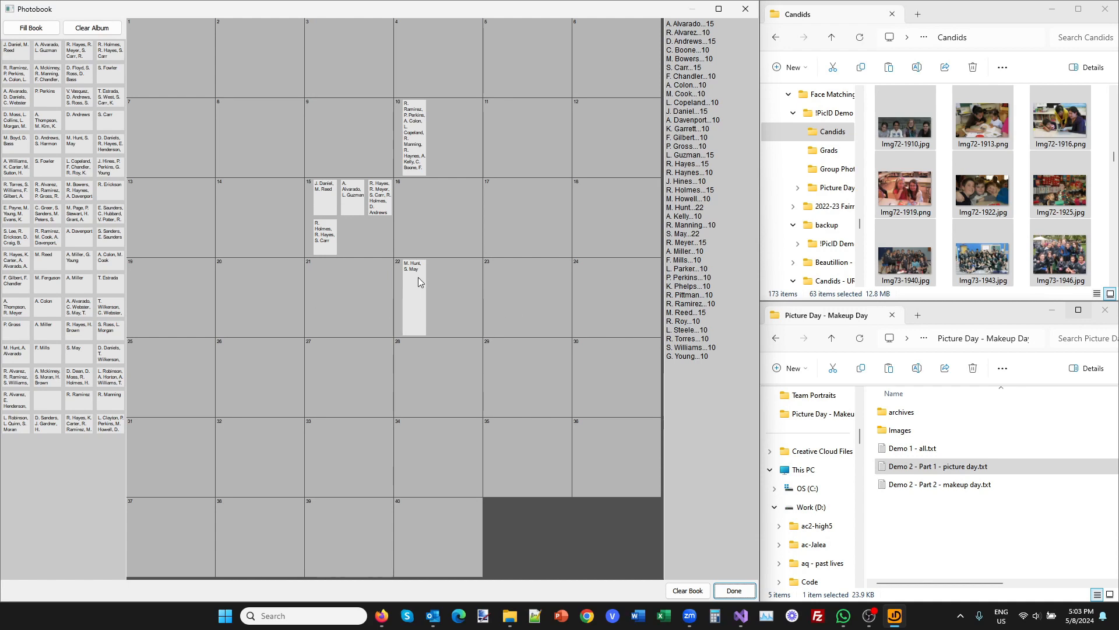
pyautogui.doubleClick(418, 277)
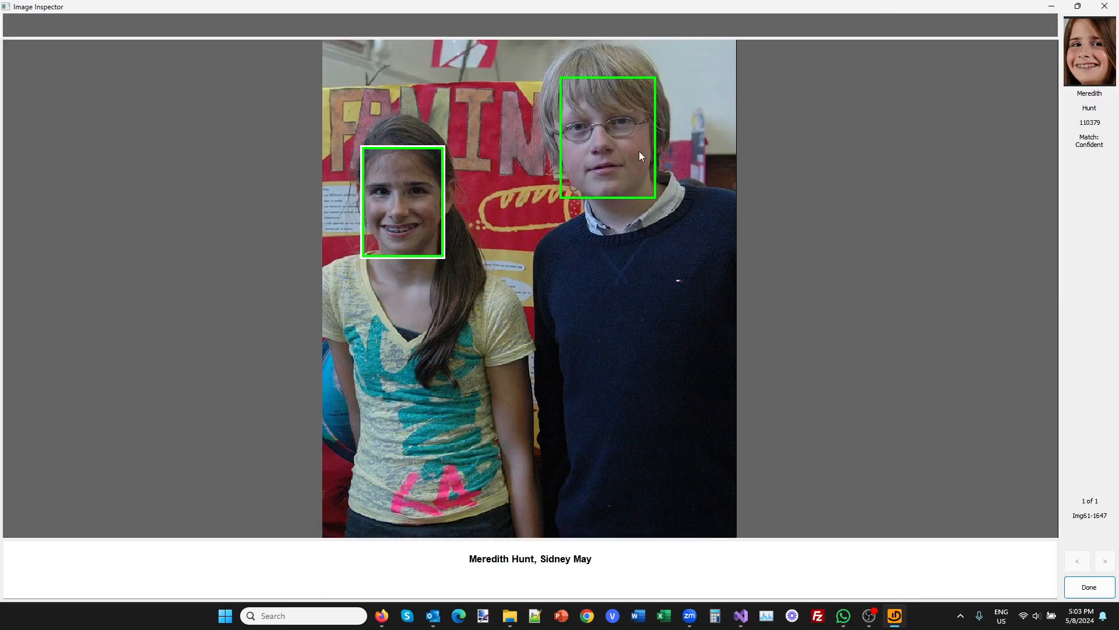
pyautogui.click(582, 155)
pyautogui.press('Return')
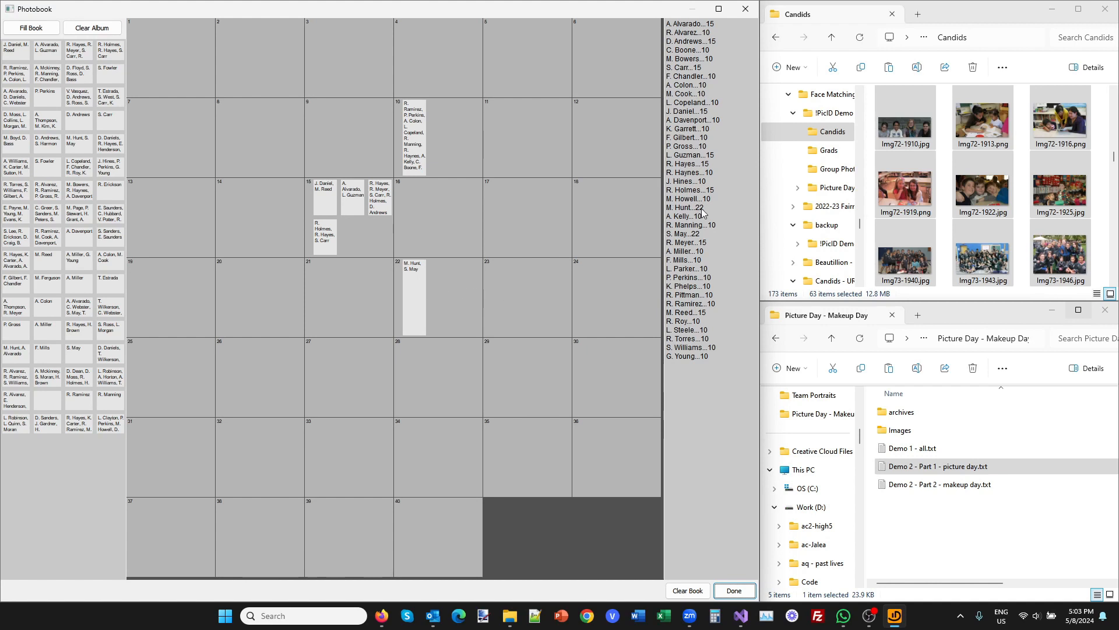
# Move photo Img61-1647 from page 22 to page 28 of the photobook.
pyautogui.moveTo(412, 285); pyautogui.dragTo(460, 379)
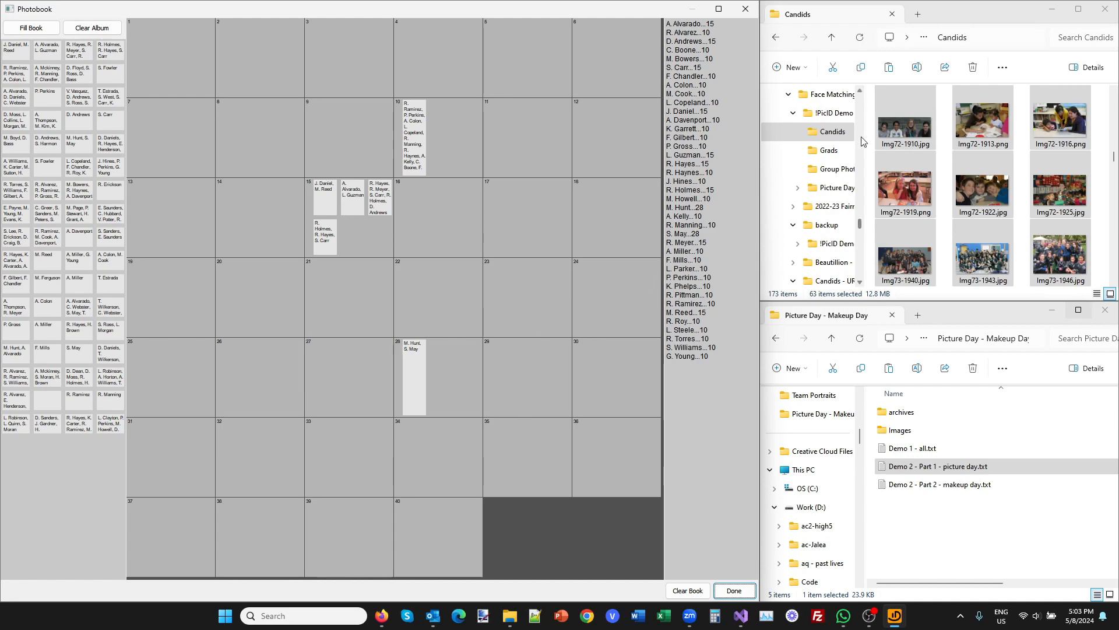
# Add Img78-1995.jpg from the Candids folder directly to page 17 and inspect it.
pyautogui.scroll(-2, 1019, 176)
pyautogui.moveTo(982, 252); pyautogui.dragTo(503, 199)
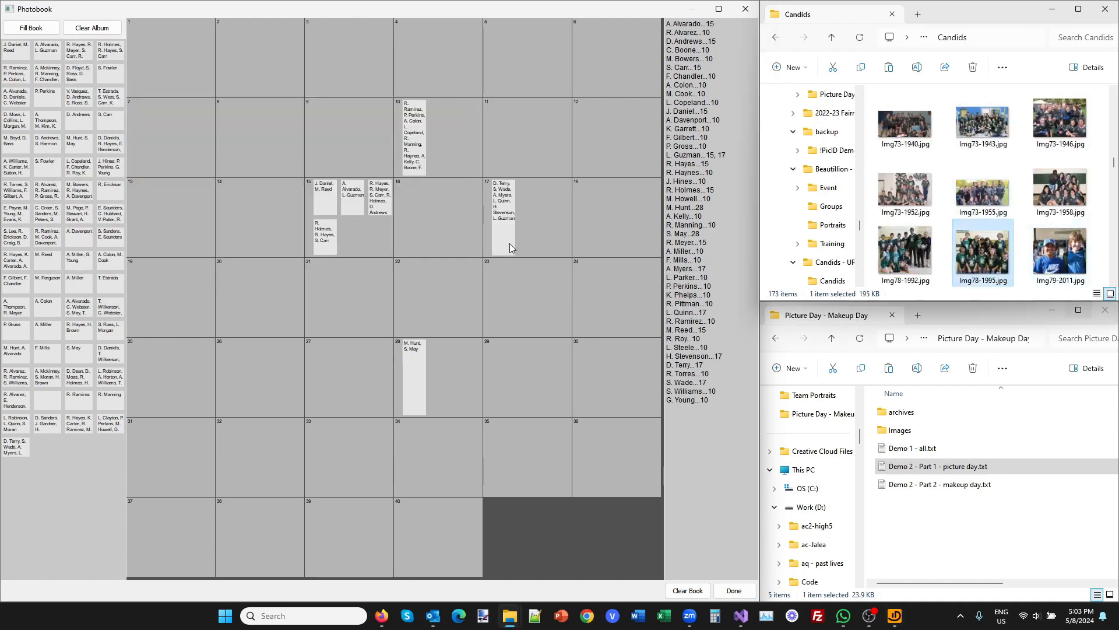
pyautogui.doubleClick(505, 229)
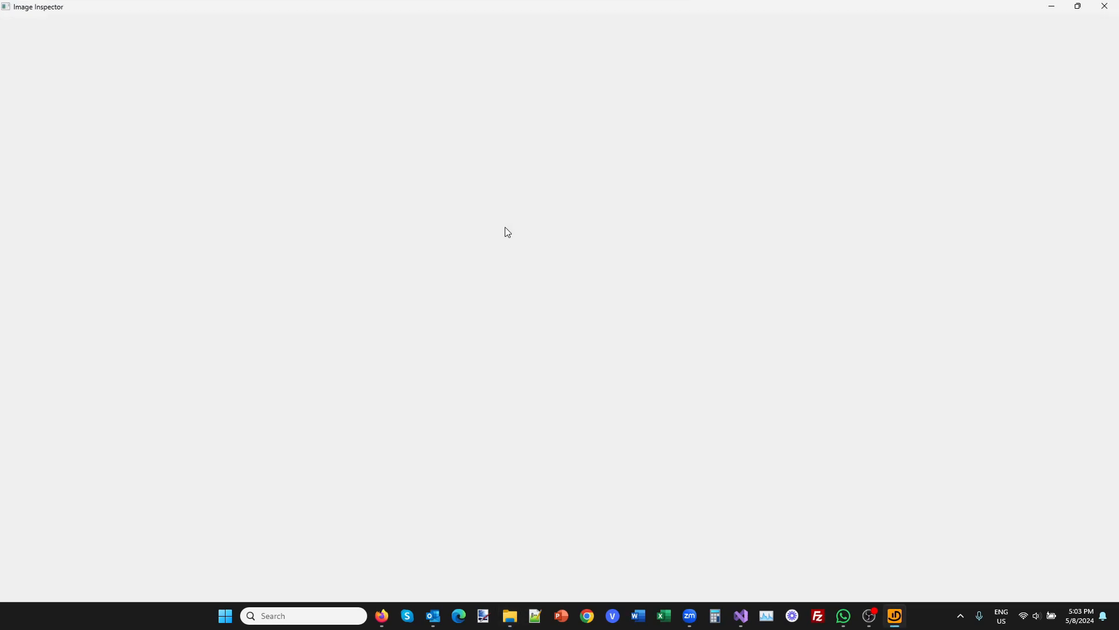
pyautogui.press('Escape')
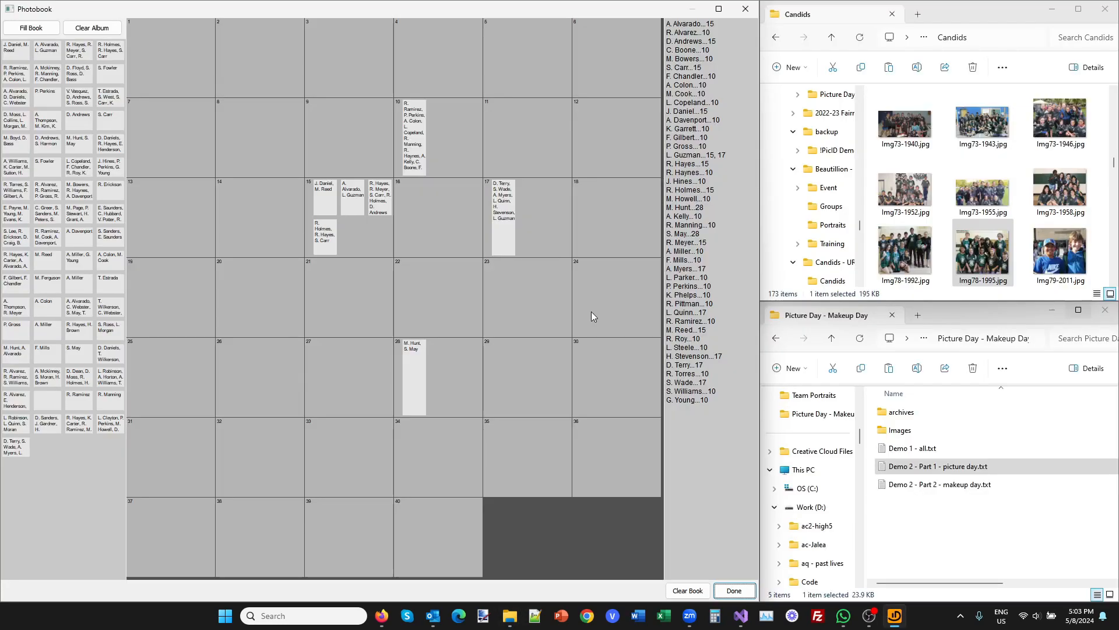
# Add Img79-2011.jpg from the Candids folder to page 24 and inspect its two foreground face matches.
pyautogui.moveTo(1064, 252); pyautogui.dragTo(592, 296)
pyautogui.doubleClick(596, 299)
pyautogui.click(450, 281)
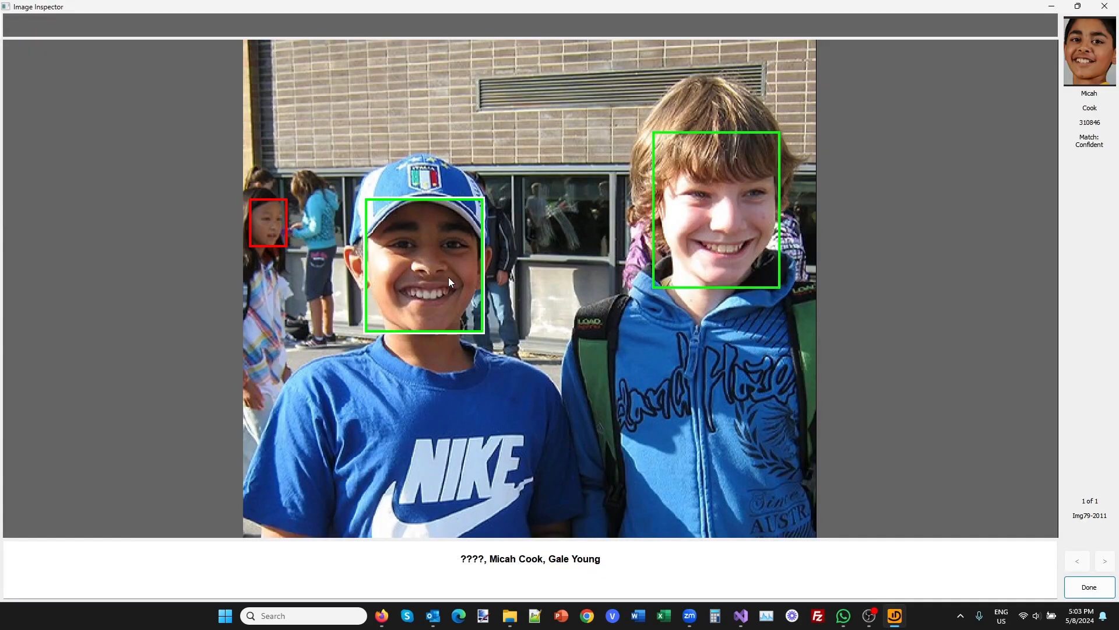
pyautogui.click(709, 229)
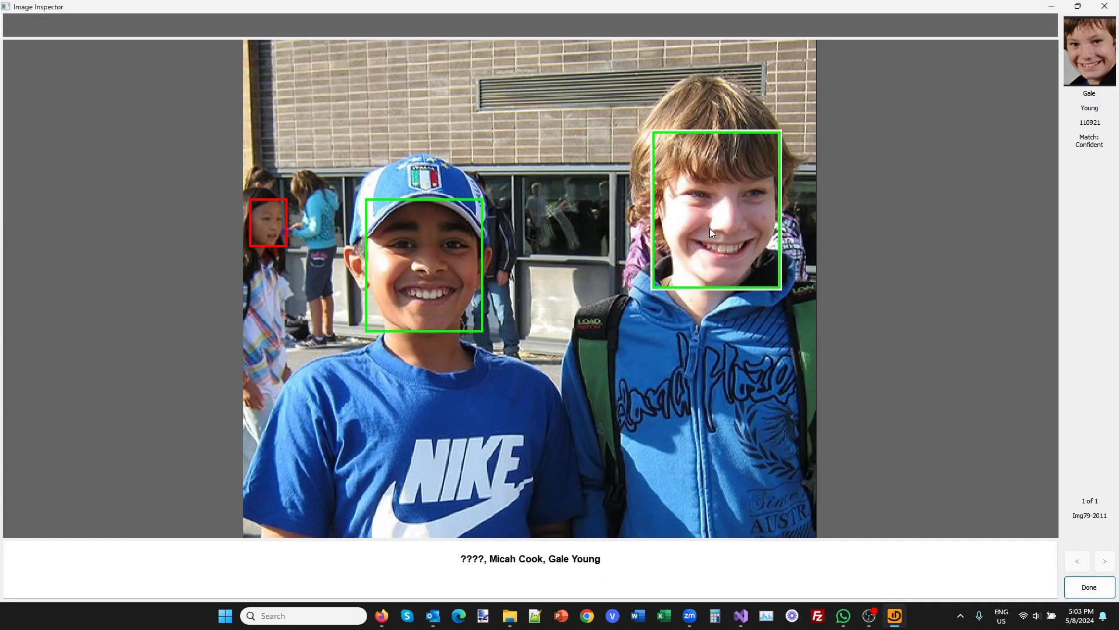
pyautogui.press('Escape')
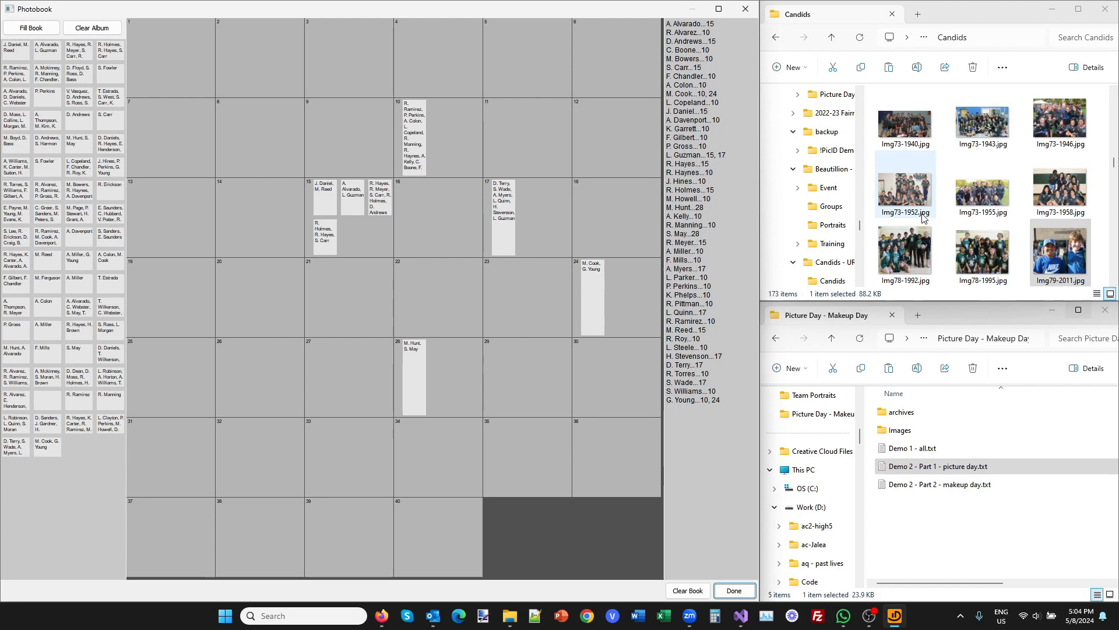
# Add another 78 photos from further down the Candids folder to the album without assigning them to pages.
pyautogui.scroll(-3, 904, 175)
pyautogui.click(900, 114)
pyautogui.scroll(-20, 947, 210)
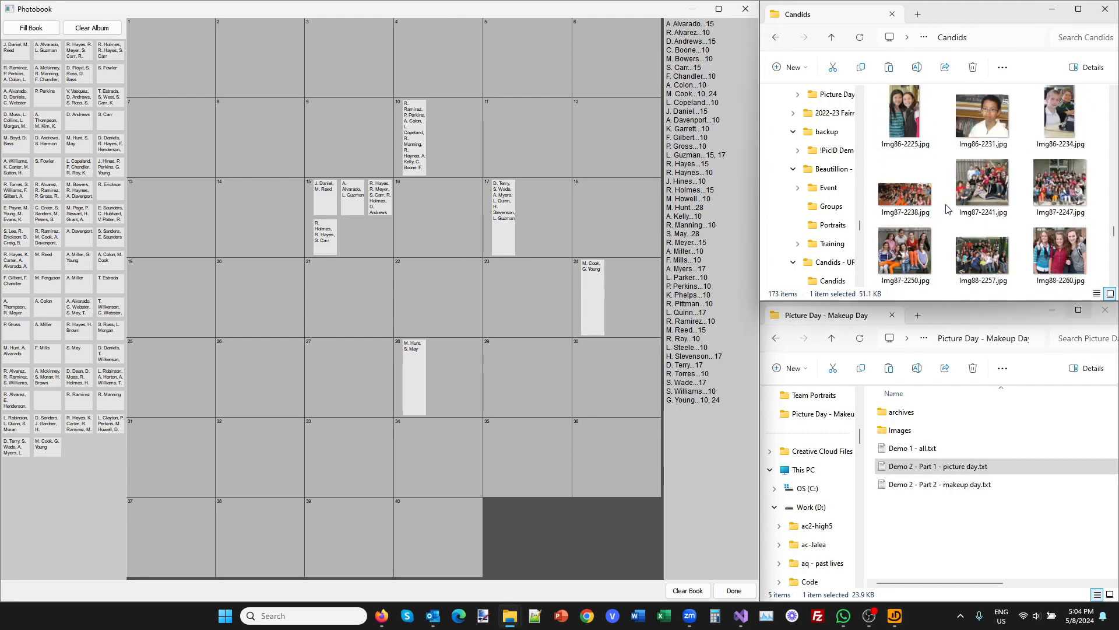
pyautogui.keyDown('shift'); pyautogui.click(1059, 263); pyautogui.keyUp('shift')
pyautogui.moveTo(1059, 263); pyautogui.dragTo(117, 472)
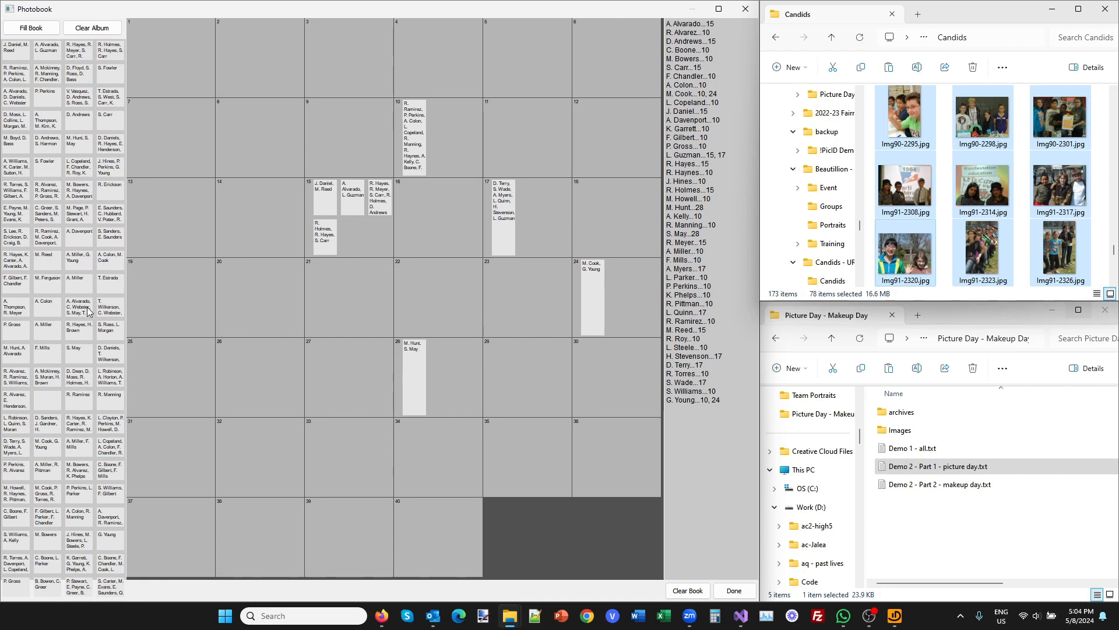
# Inspect the face matches in the album's candid photo Img80-2048 and place it on page 26.
pyautogui.click(78, 481)
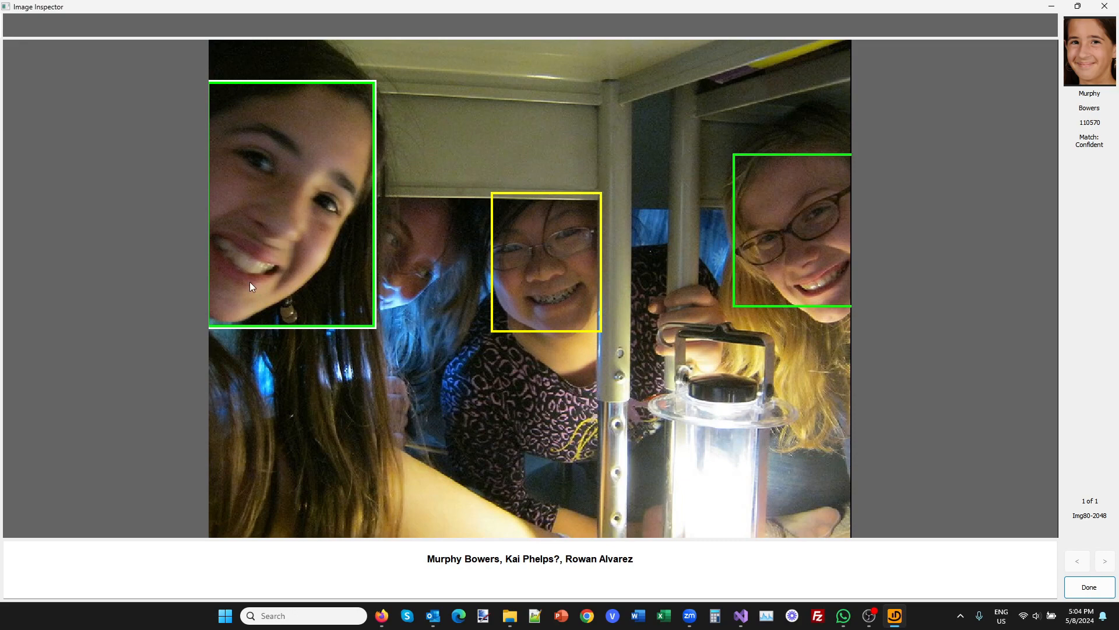
pyautogui.press('Escape')
pyautogui.moveTo(78, 476); pyautogui.dragTo(236, 373)
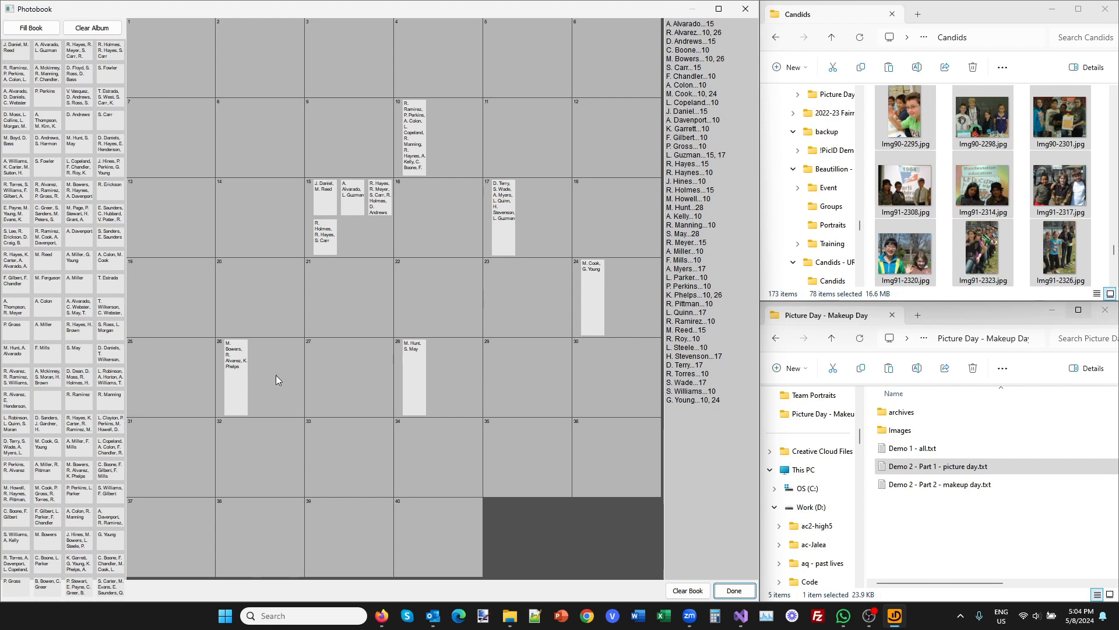
# Remove the photos on pages 26, 10, 17 and 24, and all but the five-person photo on page 15.
pyautogui.click(230, 378)
pyautogui.click(322, 232)
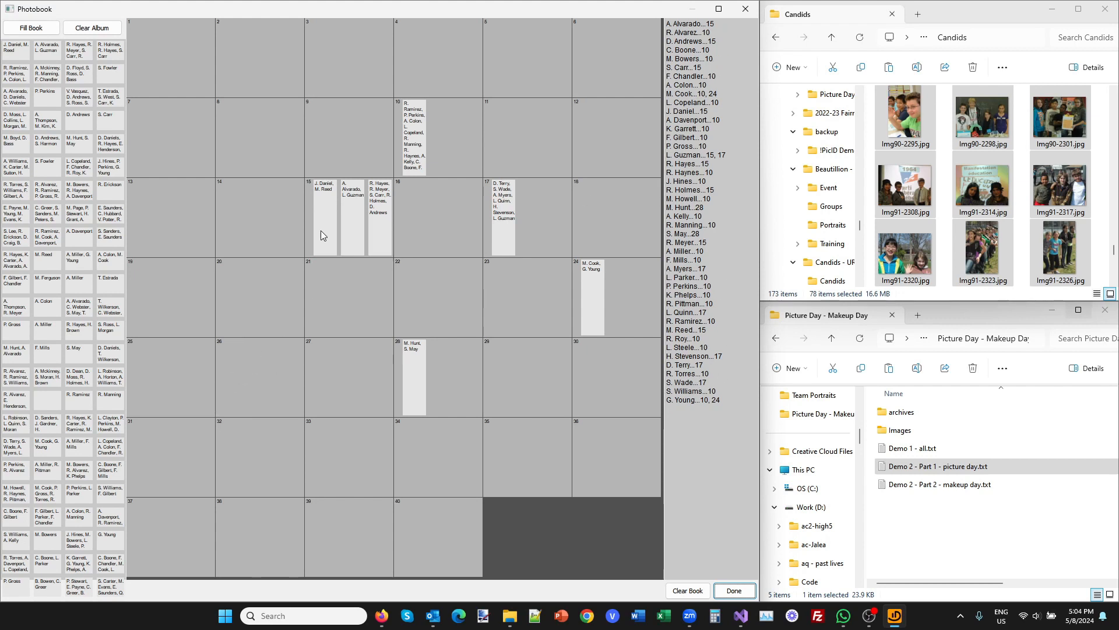
pyautogui.click(323, 193)
pyautogui.click(328, 213)
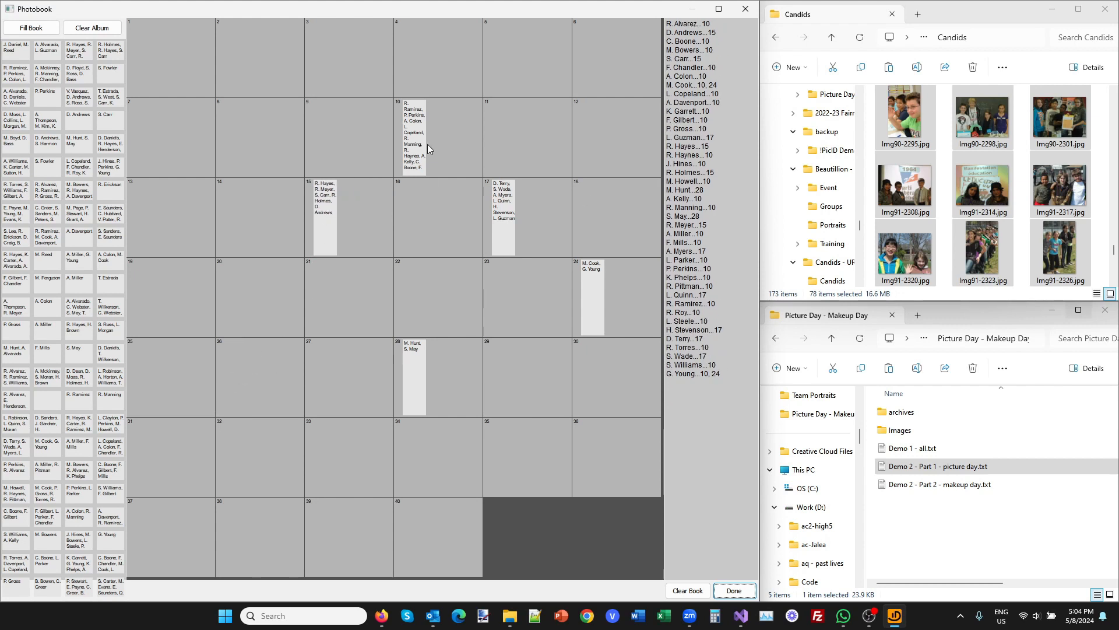
pyautogui.click(426, 146)
pyautogui.click(497, 224)
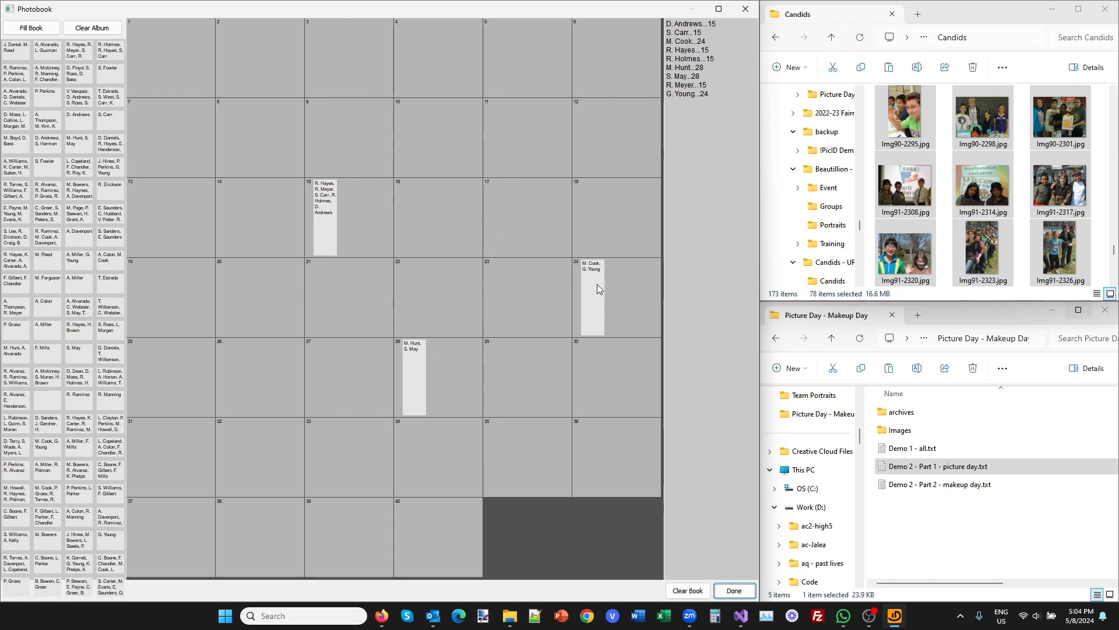
pyautogui.click(597, 286)
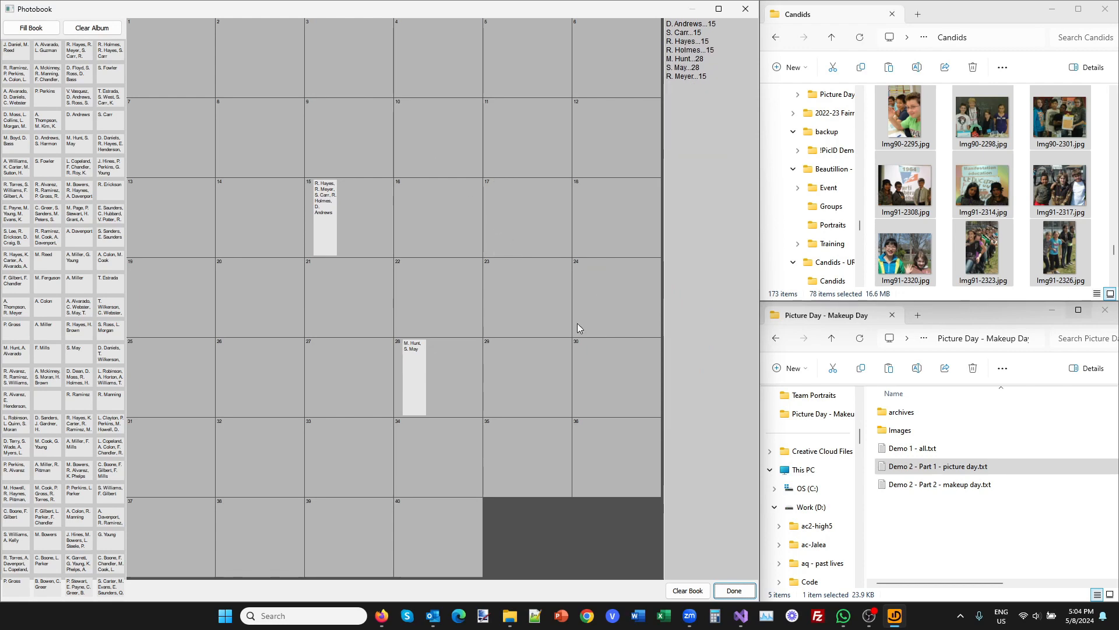
# Fill the book automatically from the album and move the photo on page 17 to page 10.
pyautogui.click(30, 29)
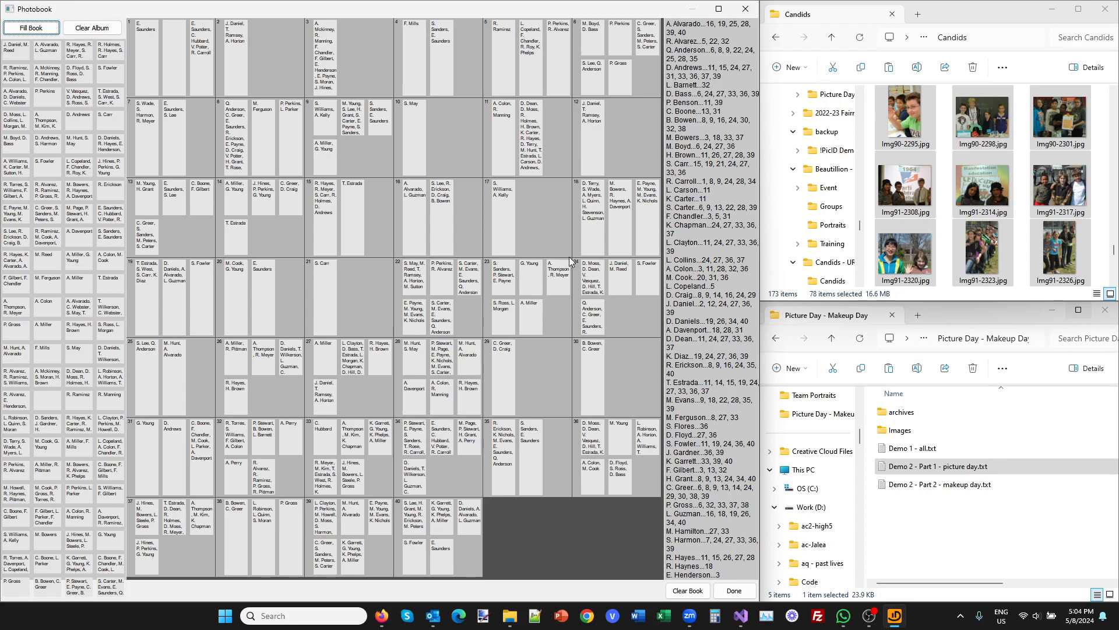
pyautogui.moveTo(498, 212); pyautogui.dragTo(461, 138)
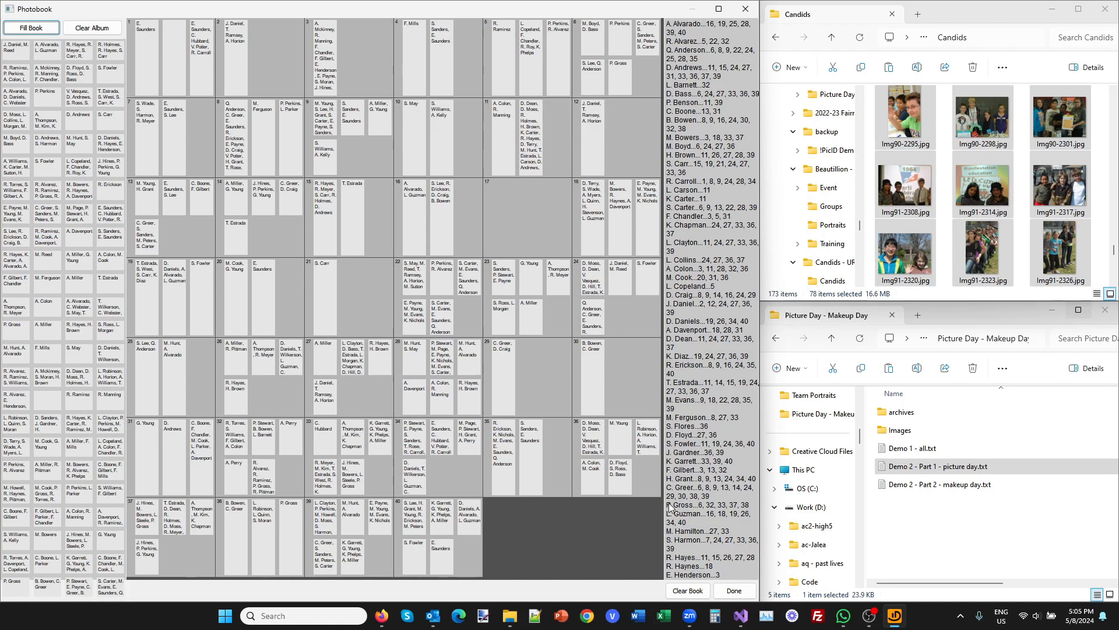
# Move photo Img82-2128 from page 6 to page 2 and inspect its face match.
pyautogui.moveTo(617, 71); pyautogui.dragTo(276, 65)
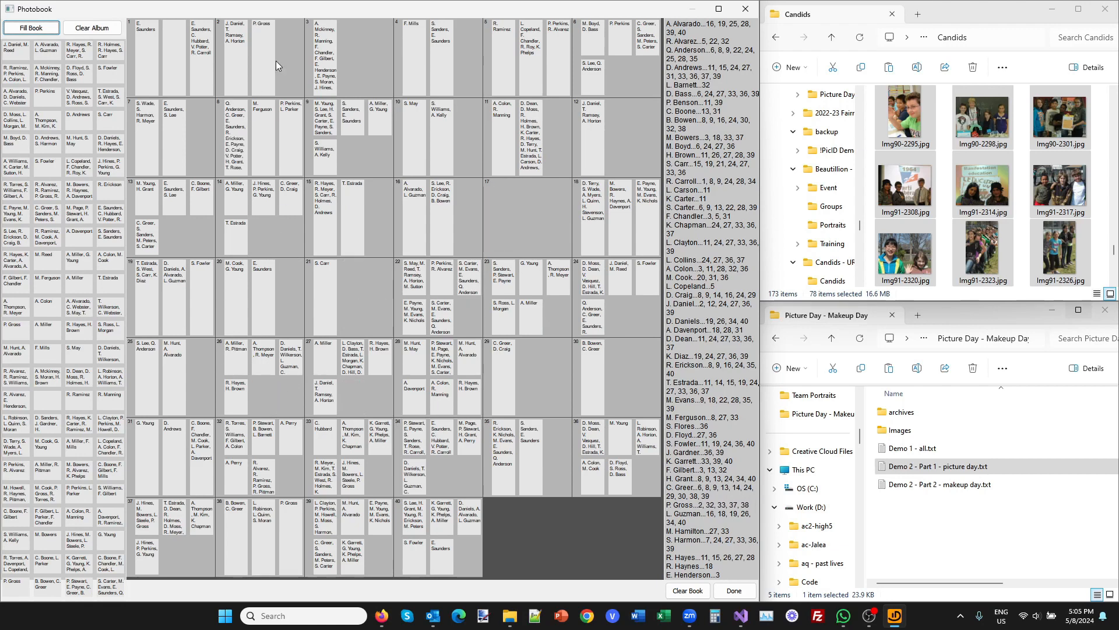
pyautogui.doubleClick(268, 50)
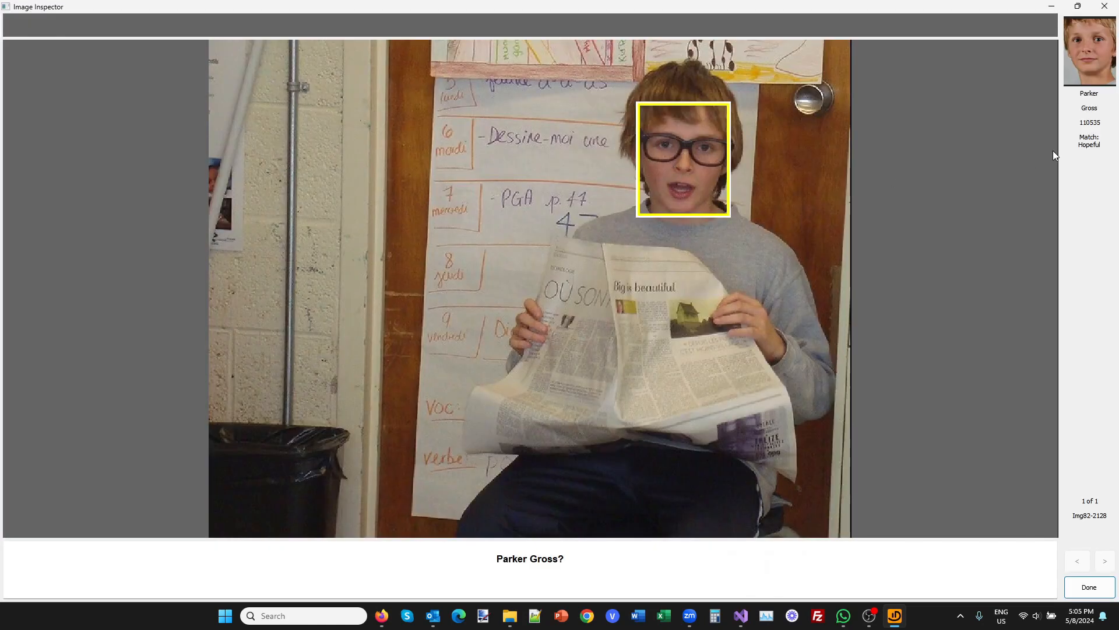
pyautogui.press('Escape')
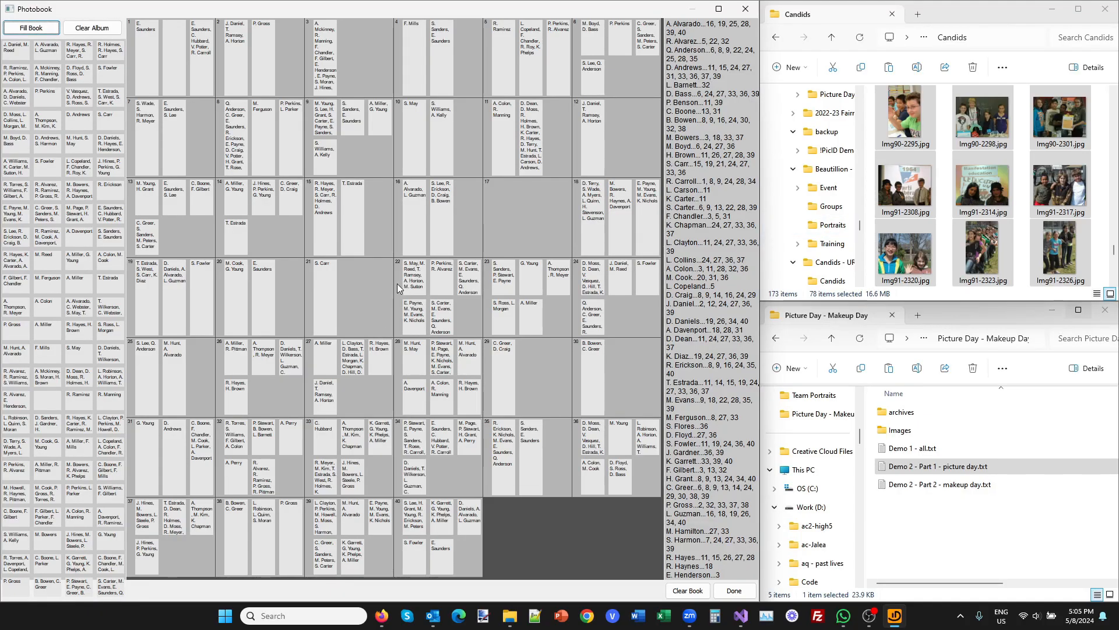
# Move the first photo on page 22 to page 14, and inspect the matched and unmatched faces in album photo Img66-1771.
pyautogui.moveTo(397, 284); pyautogui.dragTo(245, 256)
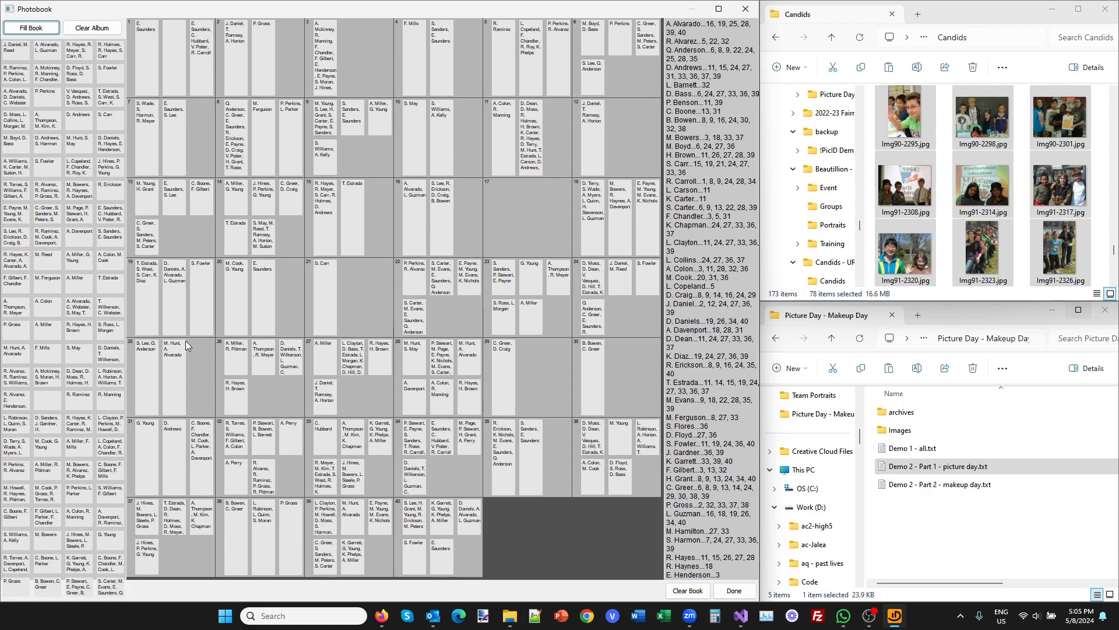
pyautogui.doubleClick(63, 278)
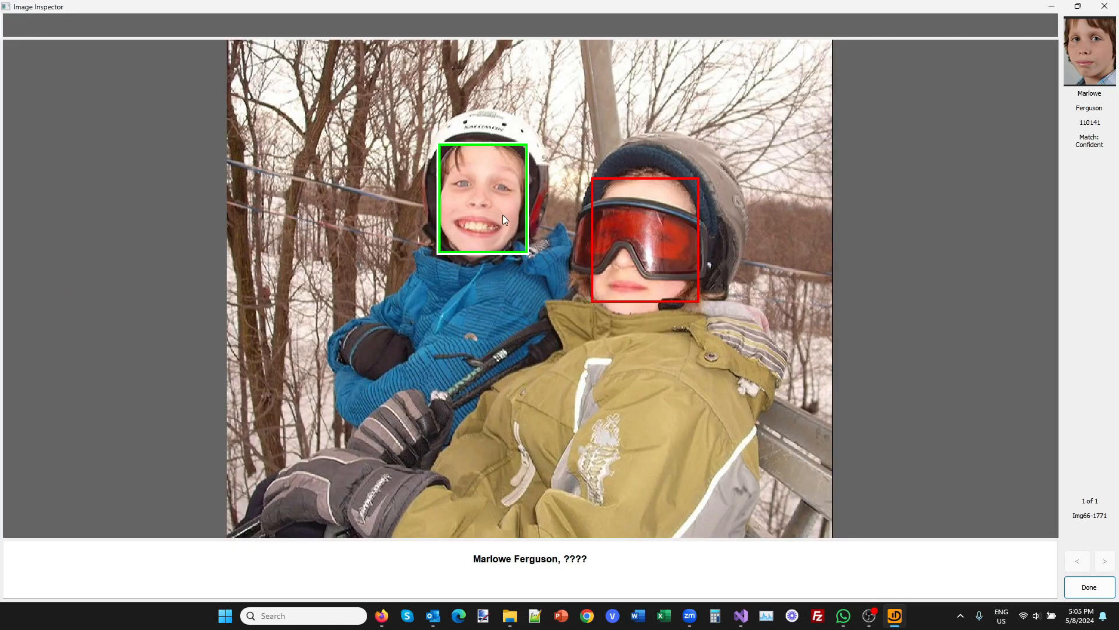
pyautogui.press('Escape')
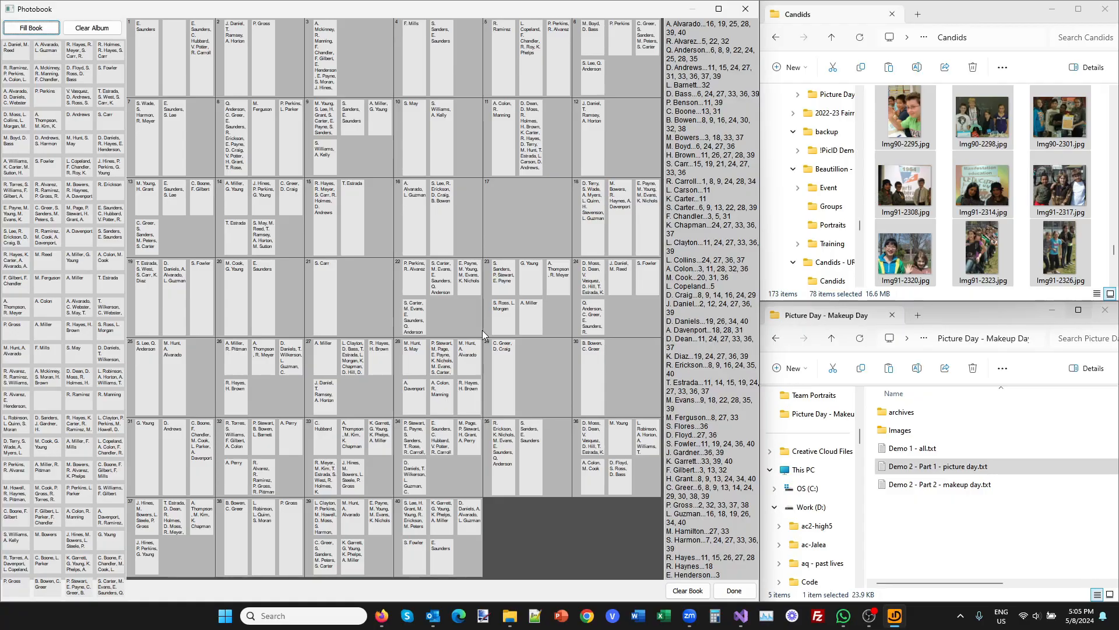